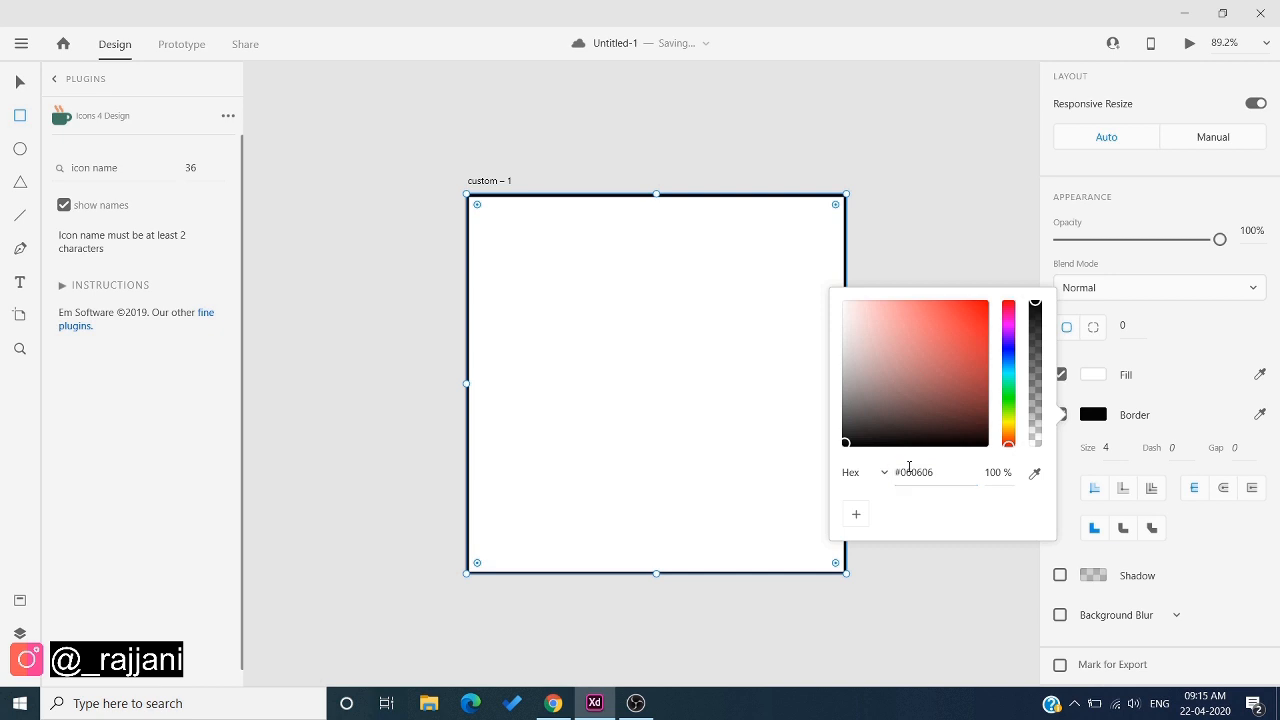
# Round all corners of the square with a corner radius of 20
pyautogui.click(1268, 523)
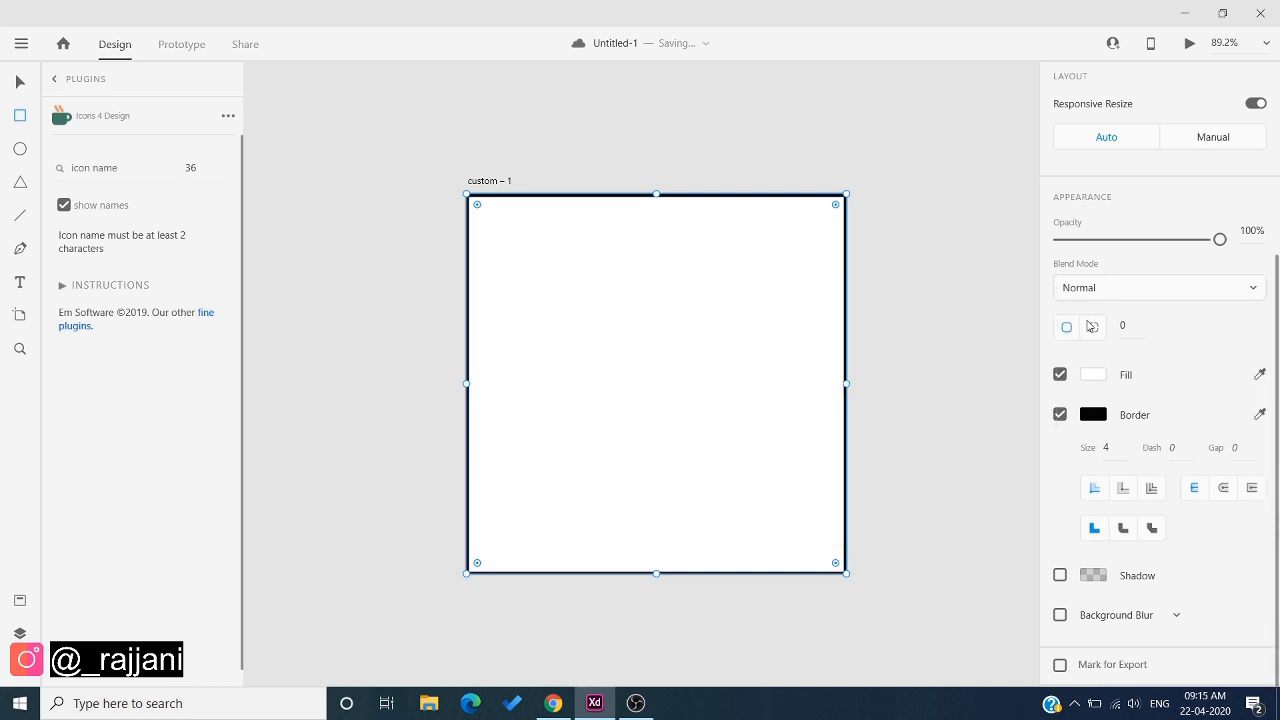
pyautogui.click(1074, 333)
pyautogui.press('Return')
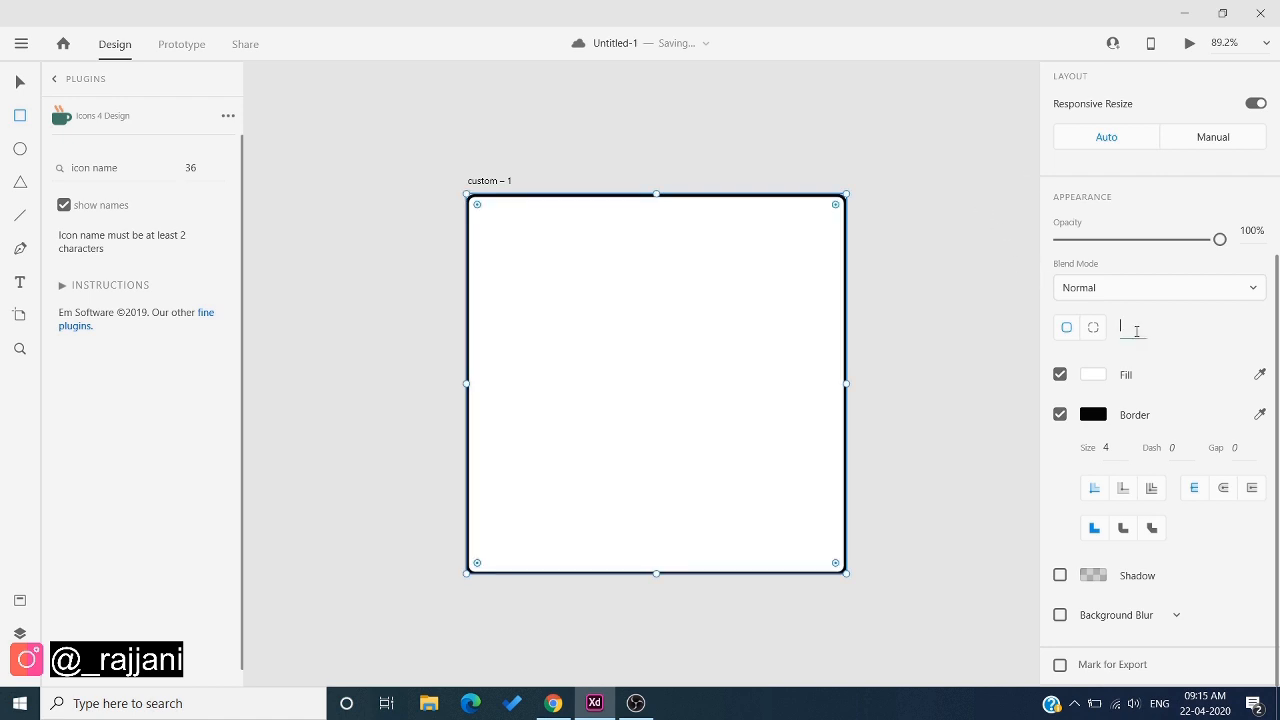
pyautogui.press('Return')
# Draw a diagonal line about 107 wide and 82 high across the square's upper-left corner, with a size 4 border in #070707
pyautogui.press('l')
pyautogui.moveTo(546, 195); pyautogui.dragTo(466, 256)
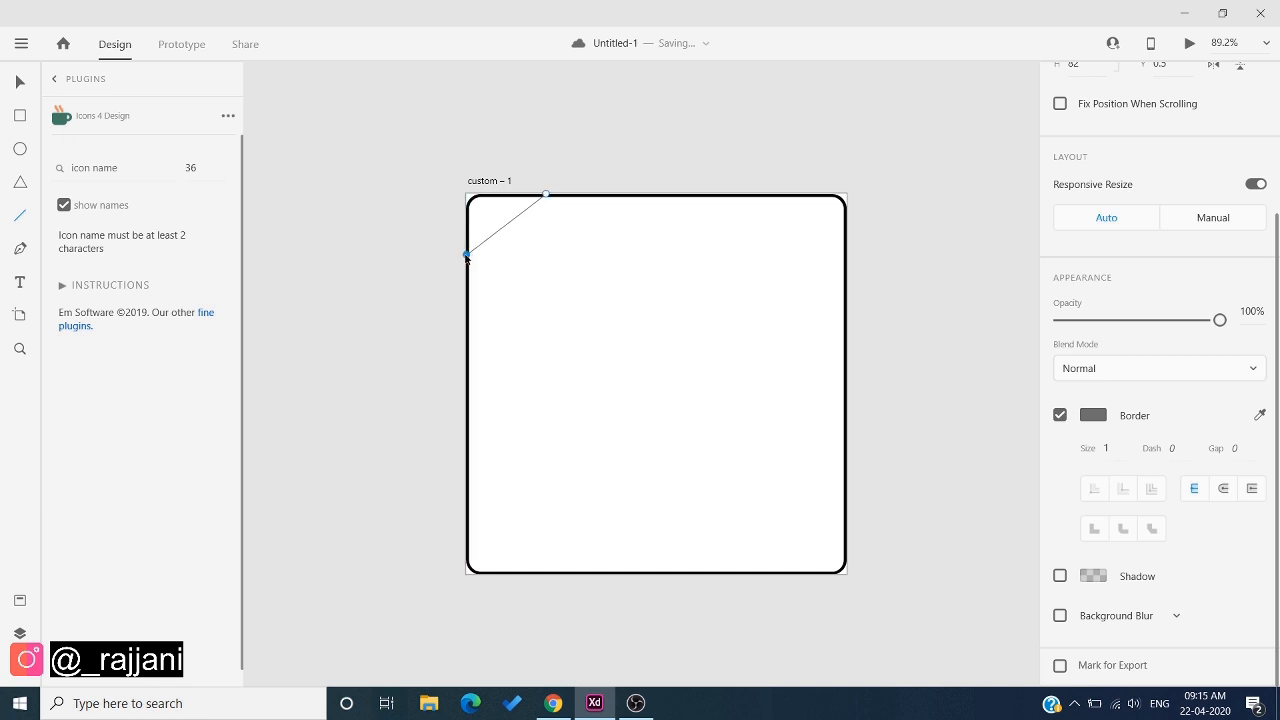
pyautogui.click(1112, 447)
pyautogui.press('Return')
pyautogui.click(1093, 416)
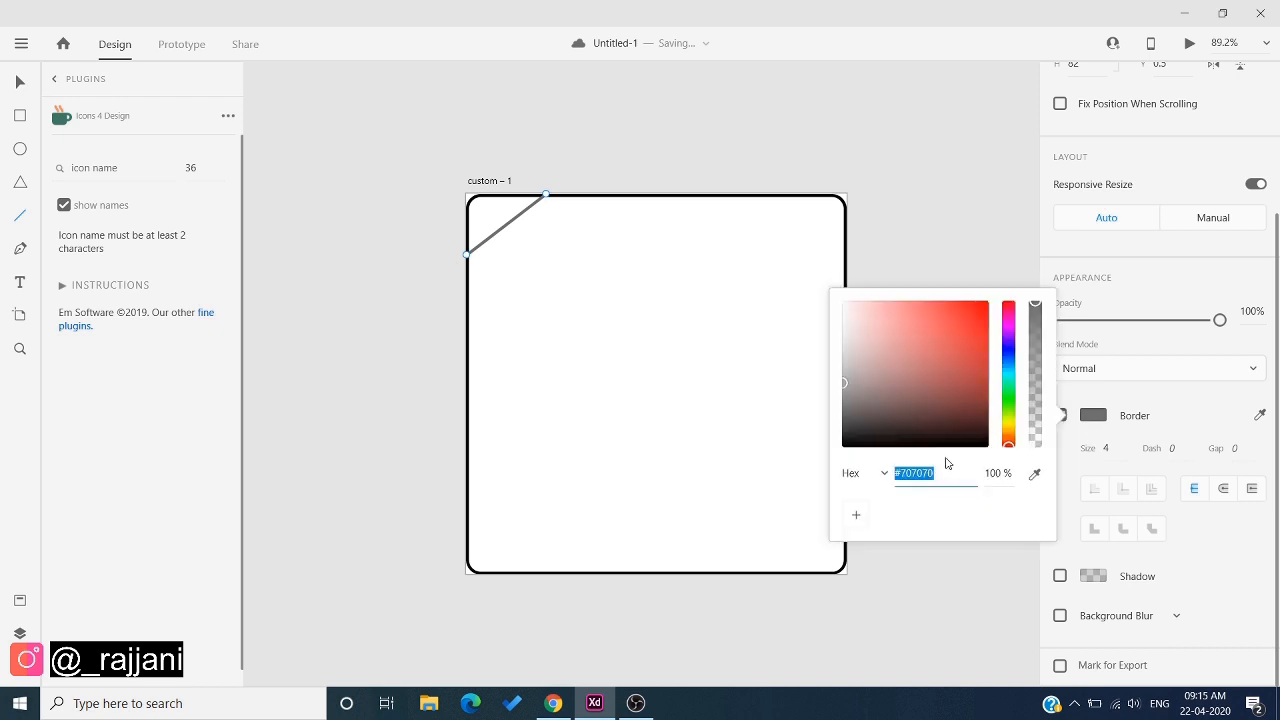
pyautogui.click(846, 443)
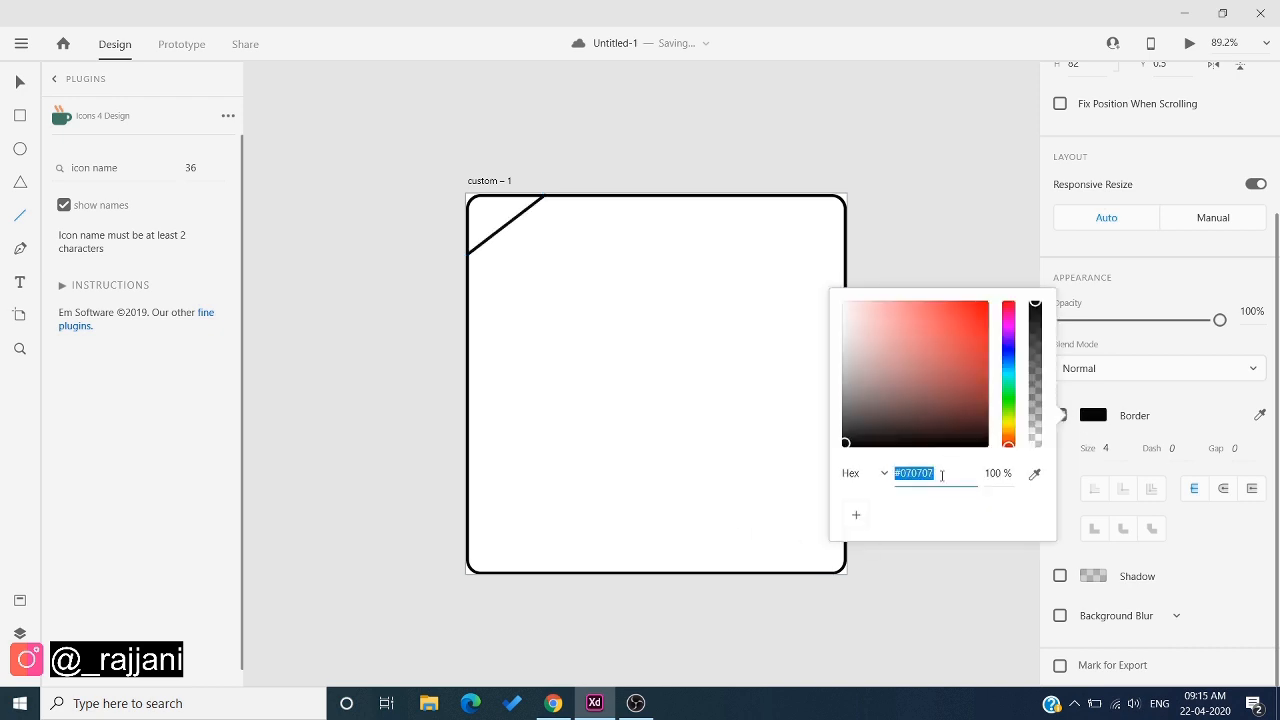
pyautogui.click(939, 225)
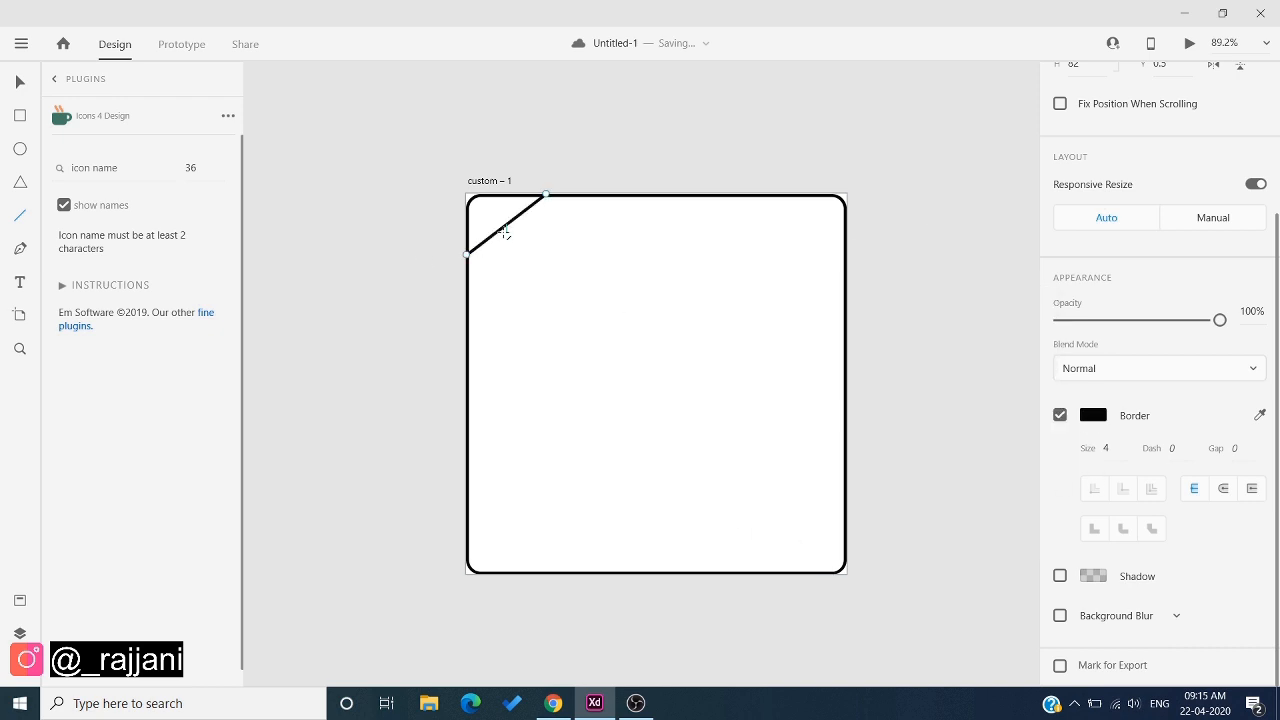
pyautogui.press('Escape')
# Duplicate the diagonal line below the original and extend it between the square's left and top edges, about 157 high
pyautogui.click(20, 82)
pyautogui.moveTo(506, 224); pyautogui.dragTo(467, 304)
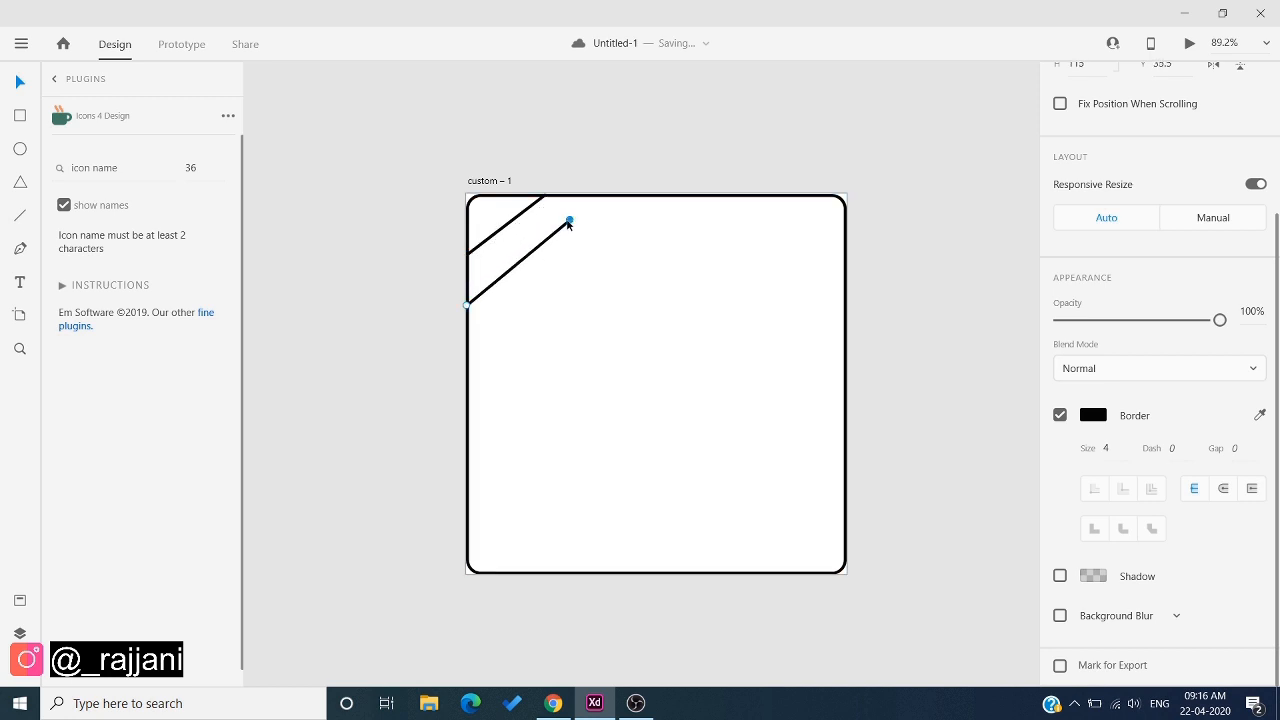
pyautogui.moveTo(569, 222); pyautogui.dragTo(596, 198)
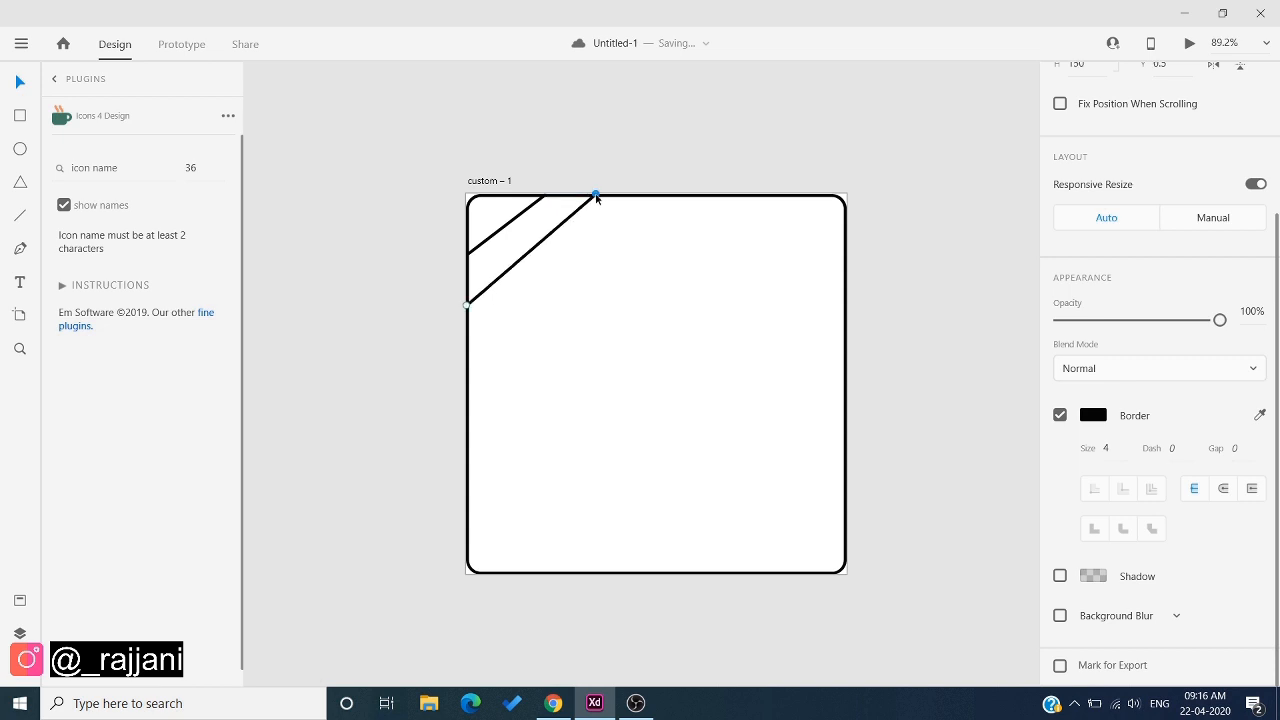
pyautogui.moveTo(509, 269); pyautogui.dragTo(512, 273)
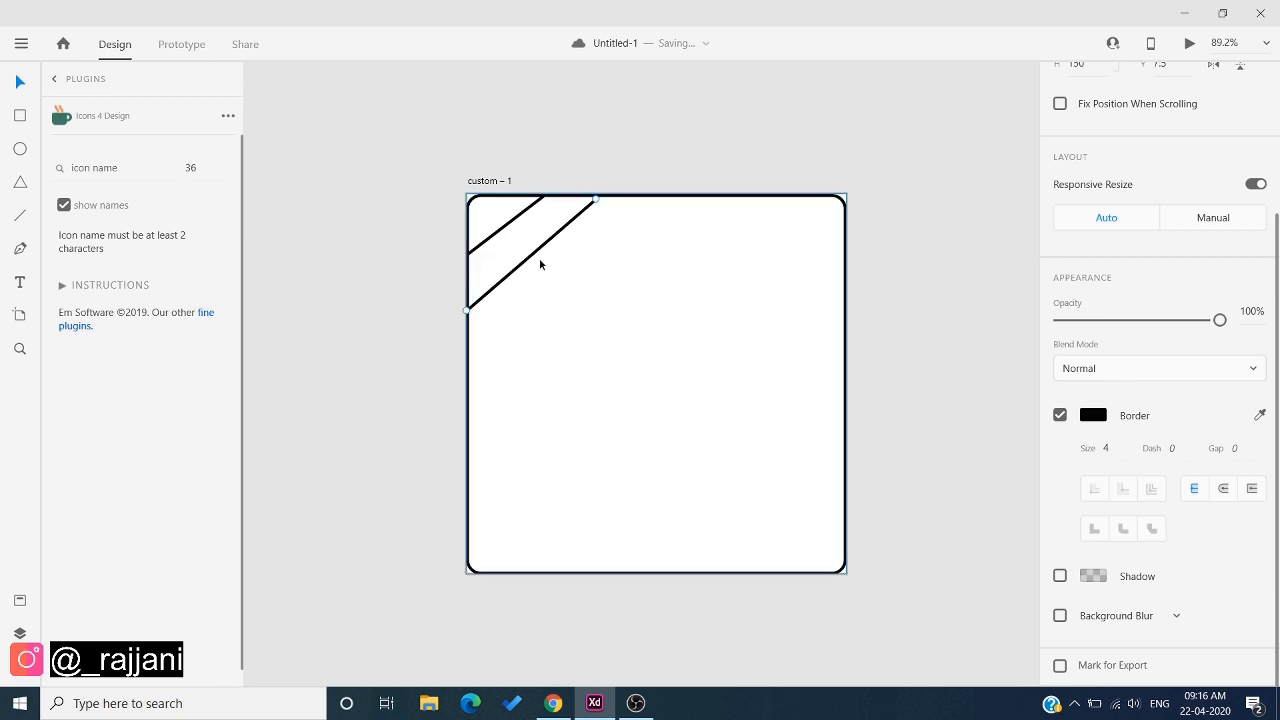
pyautogui.moveTo(597, 200); pyautogui.dragTo(597, 194)
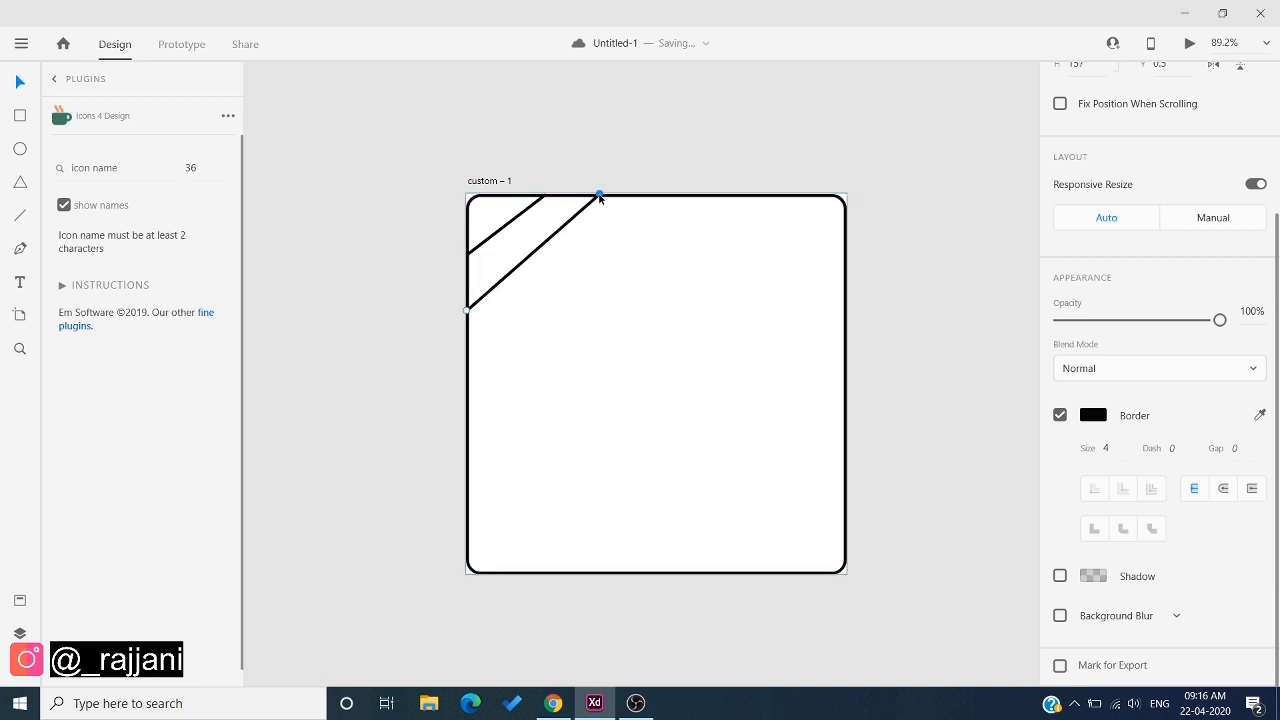
pyautogui.click(258, 366)
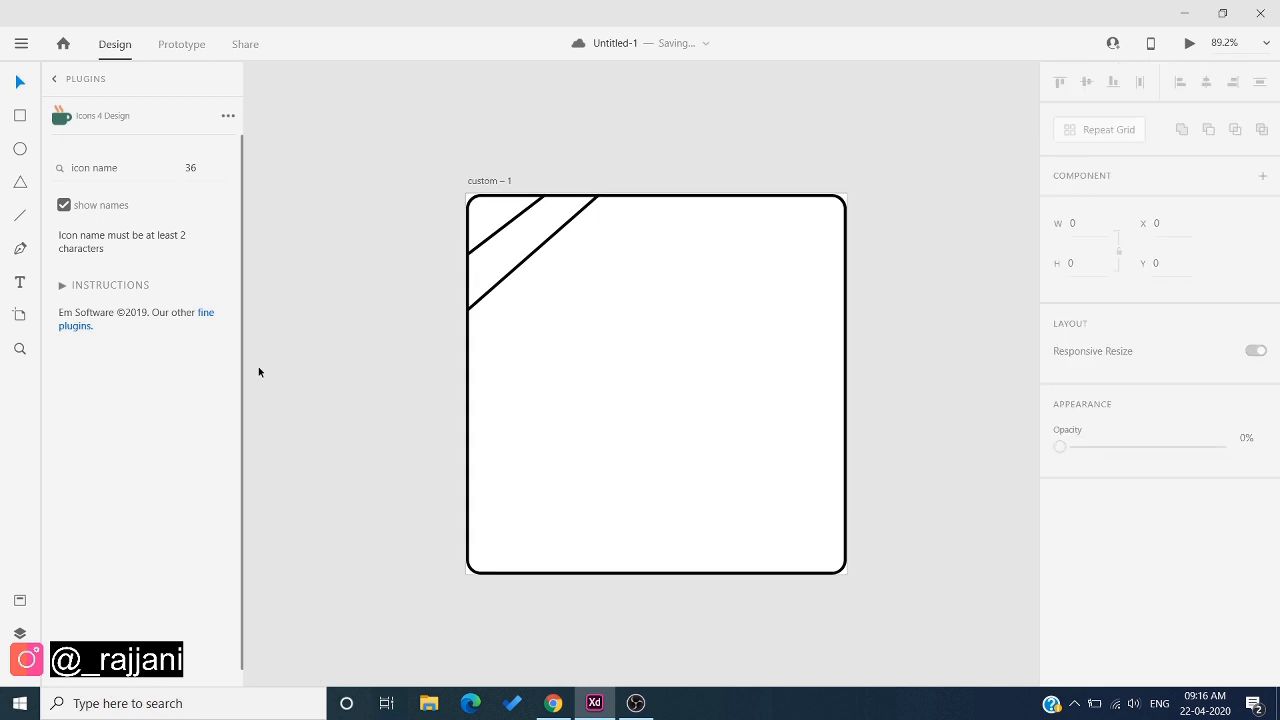
# Lower the upper diagonal line's end along the square's left edge until the line is about 98 high
pyautogui.click(496, 232)
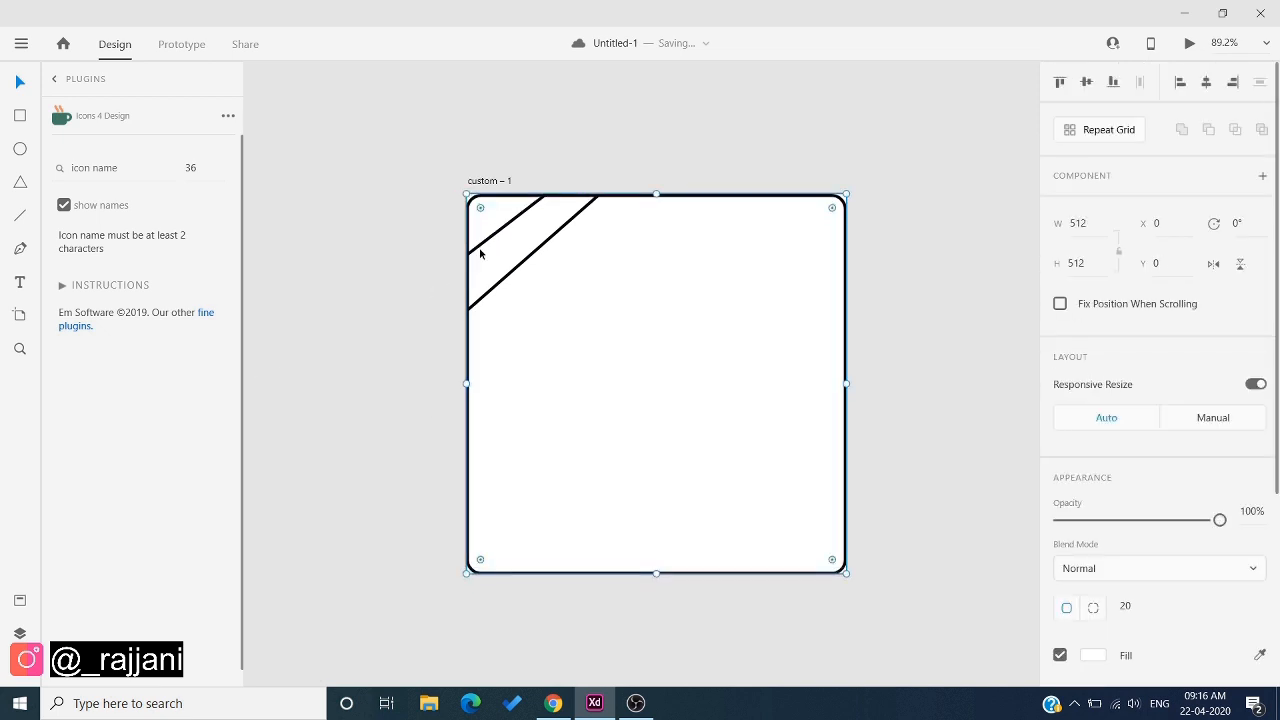
pyautogui.click(483, 243)
pyautogui.moveTo(466, 257); pyautogui.dragTo(467, 270)
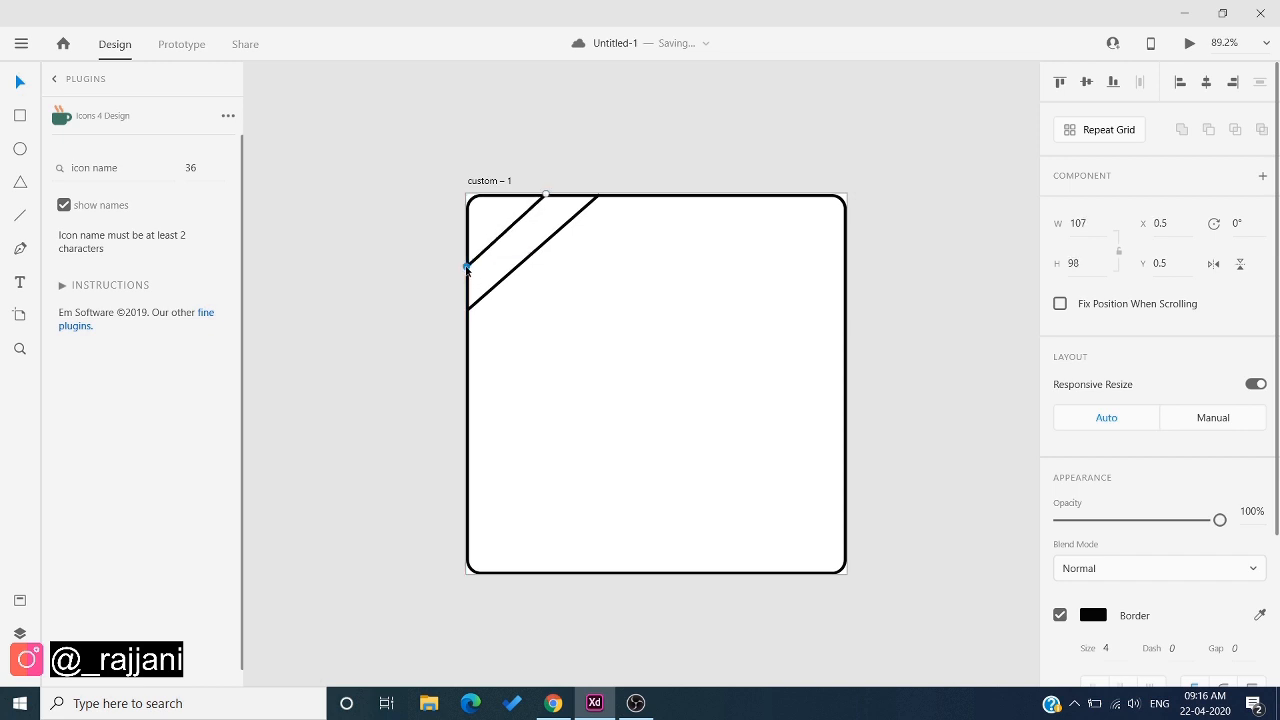
# Add the text "NEW 2020" near the middle of the square
pyautogui.click(615, 224)
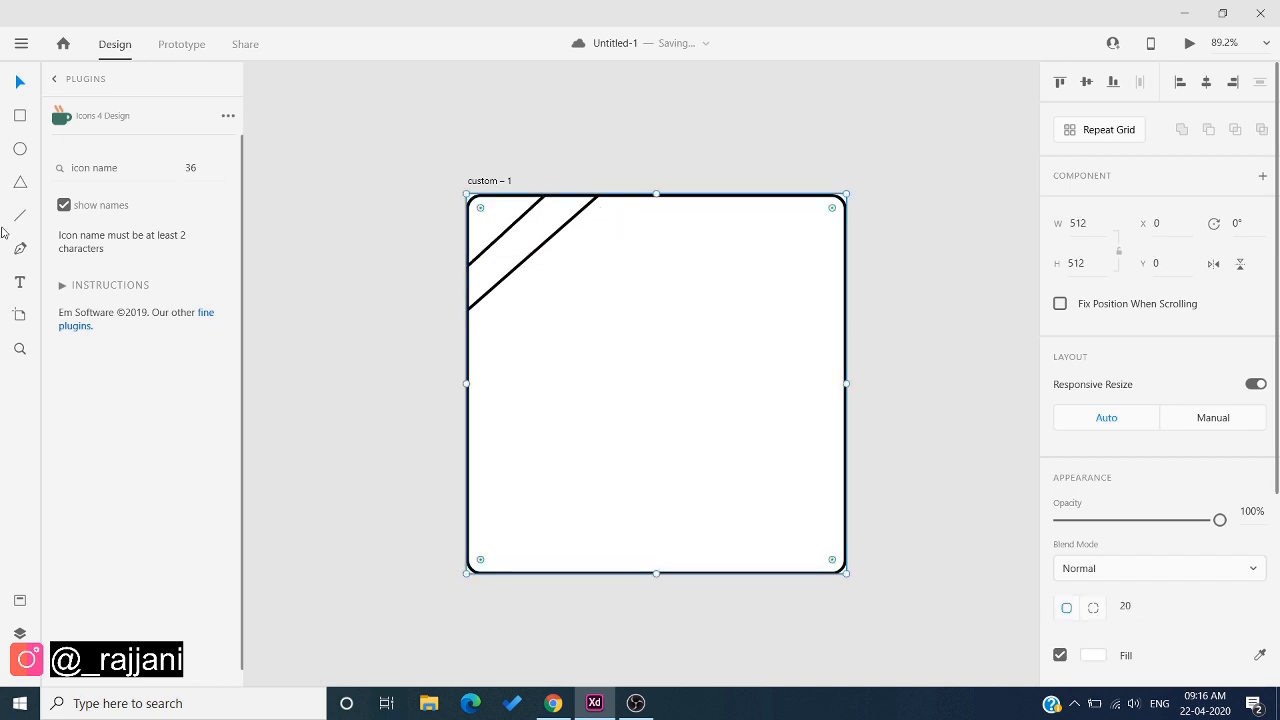
pyautogui.click(609, 402)
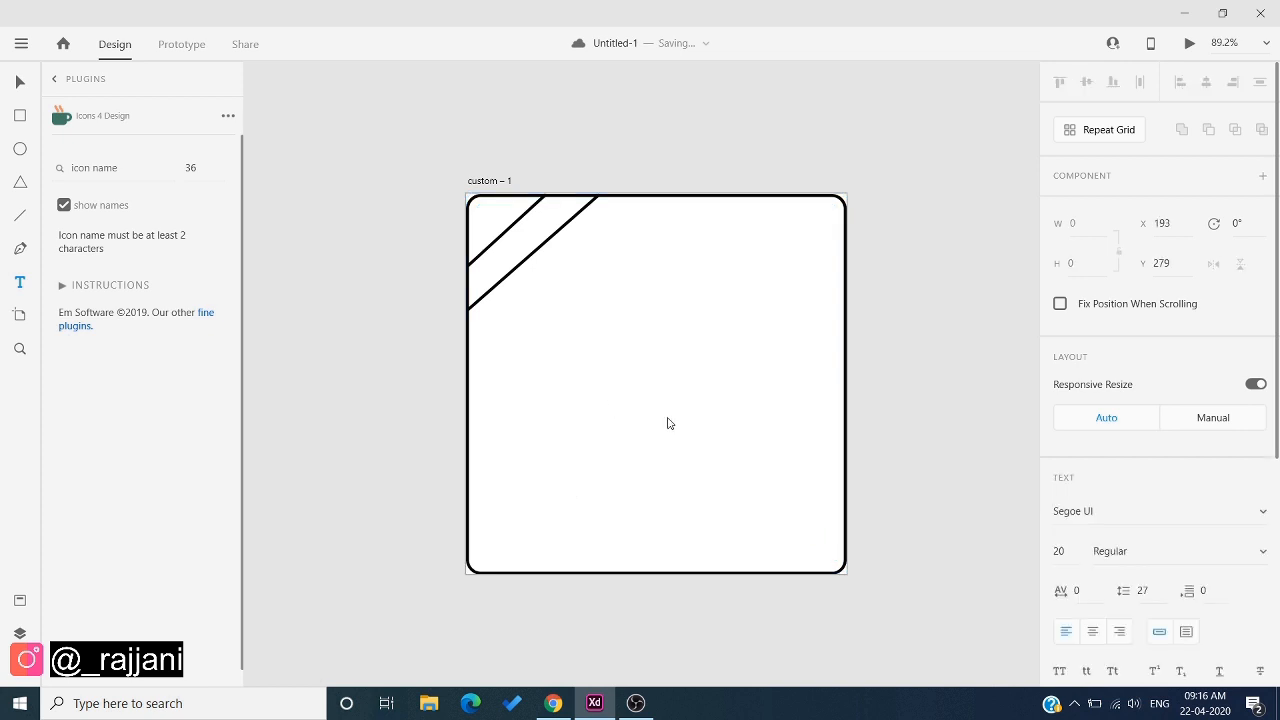
pyautogui.write('NEW 2020')
# Try to set the font weight to Bold while the "NEW 2020" text is being edited
pyautogui.click(1141, 551)
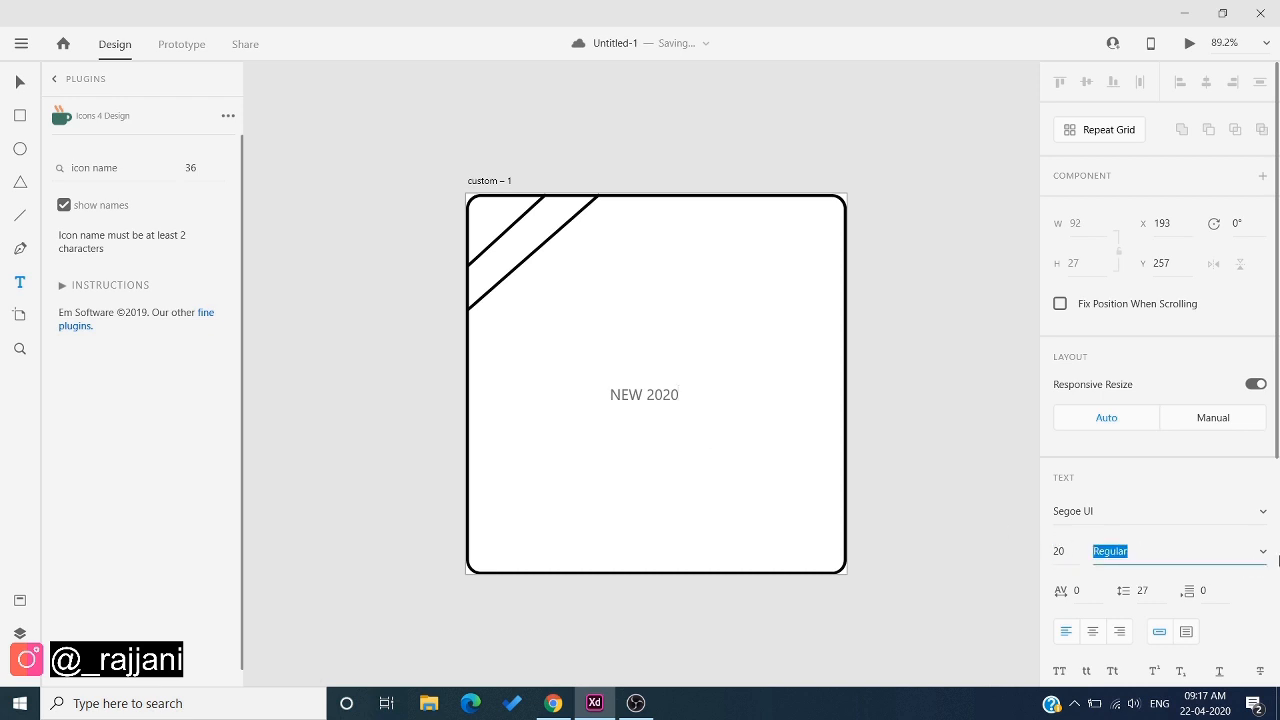
pyautogui.scroll(-1, 1143, 578)
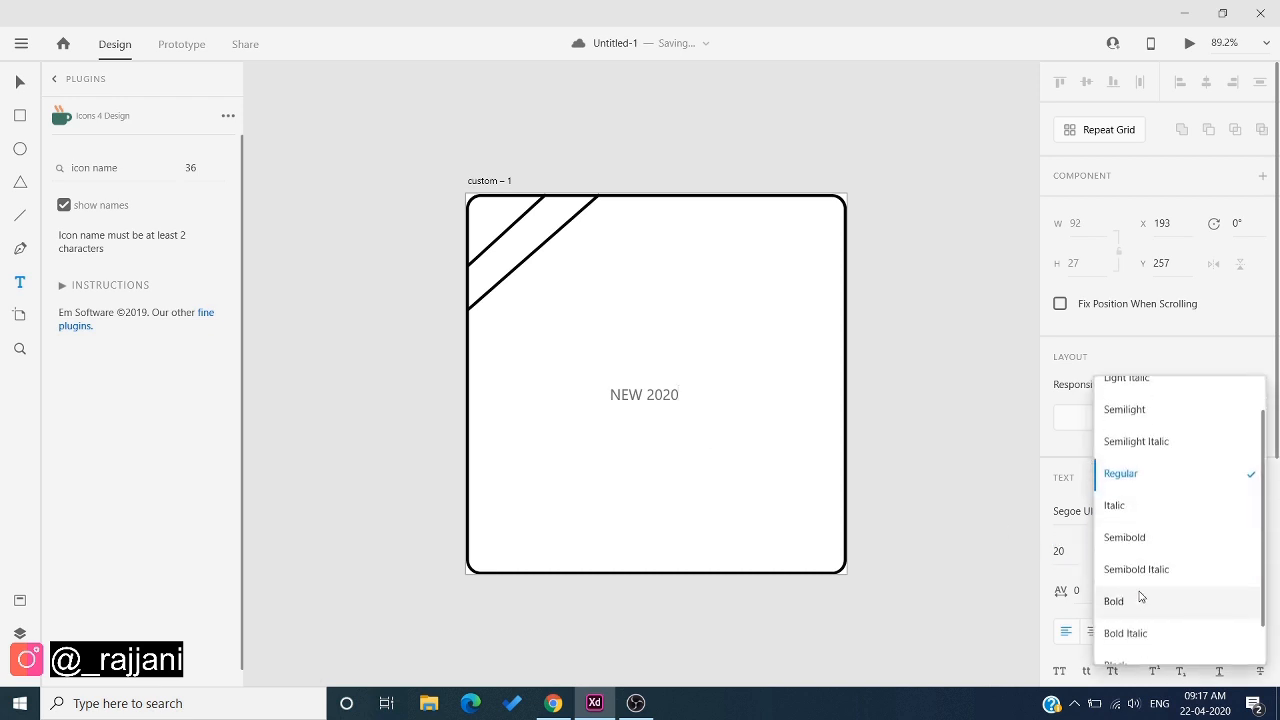
pyautogui.click(1140, 598)
# Change the fill of the "NEW 2020" text to blue #0505FD
pyautogui.scroll(-5, 1140, 600)
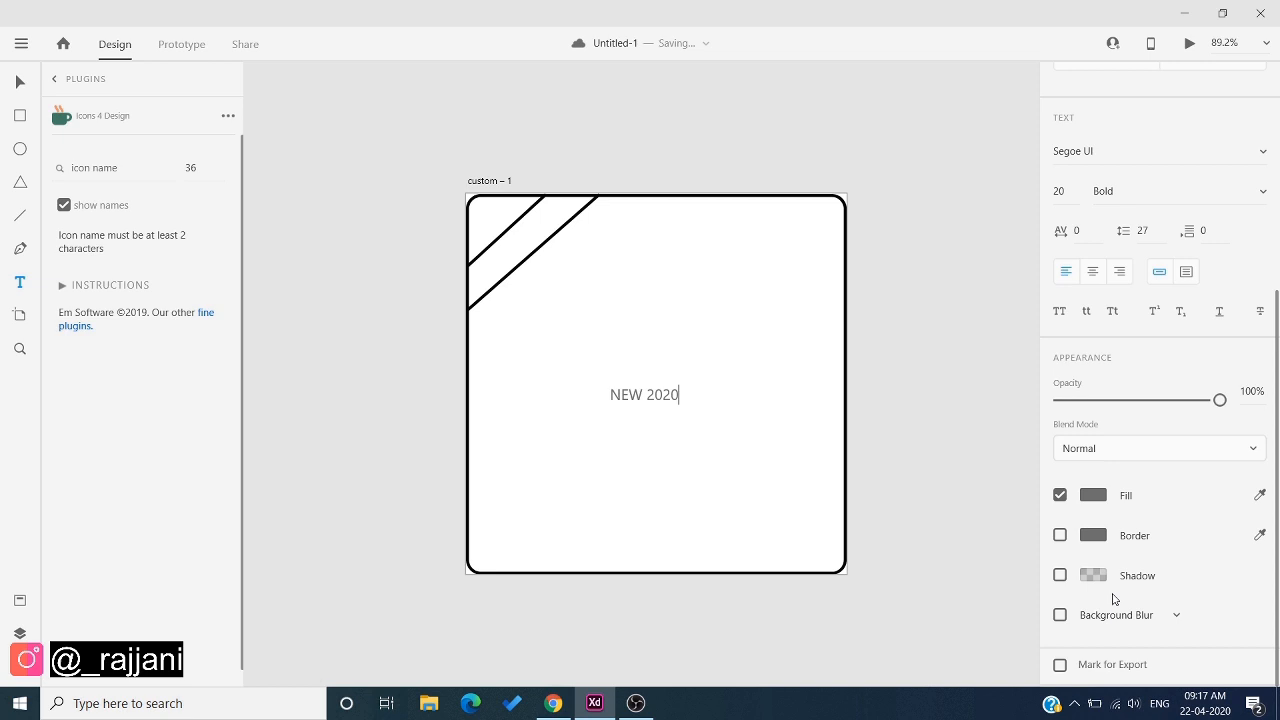
pyautogui.click(1111, 449)
pyautogui.click(1111, 449)
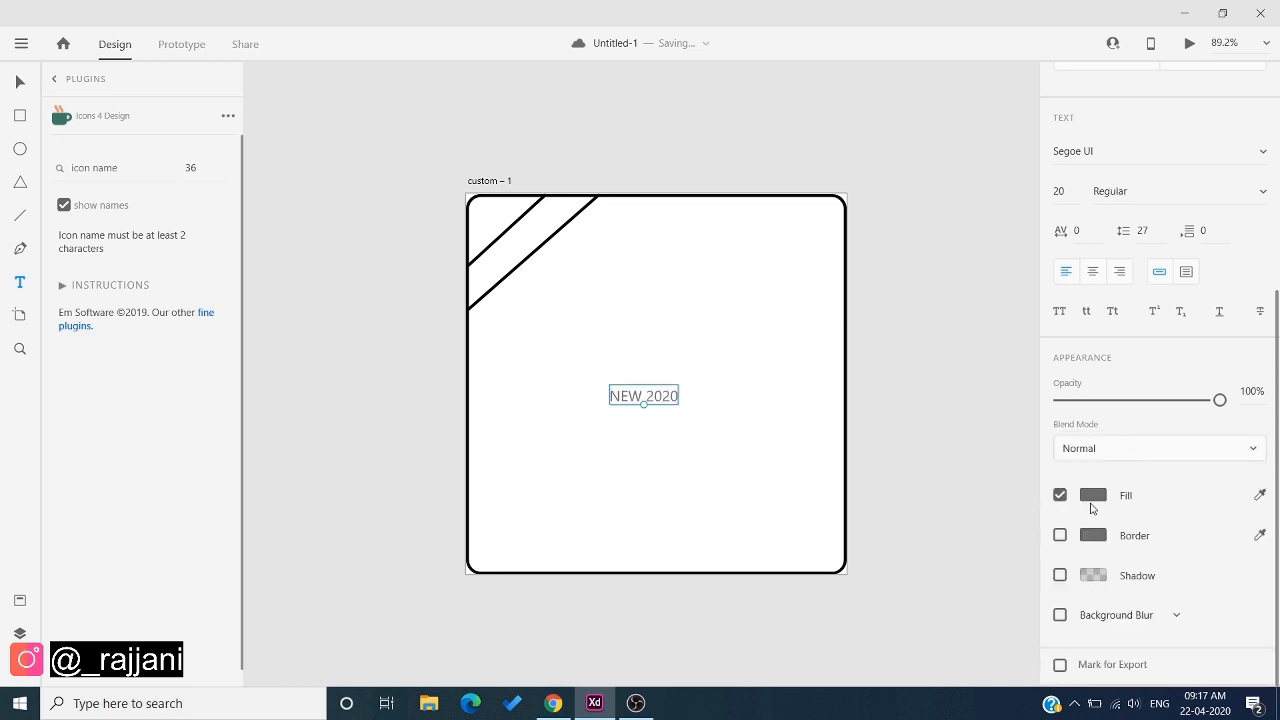
pyautogui.click(1092, 498)
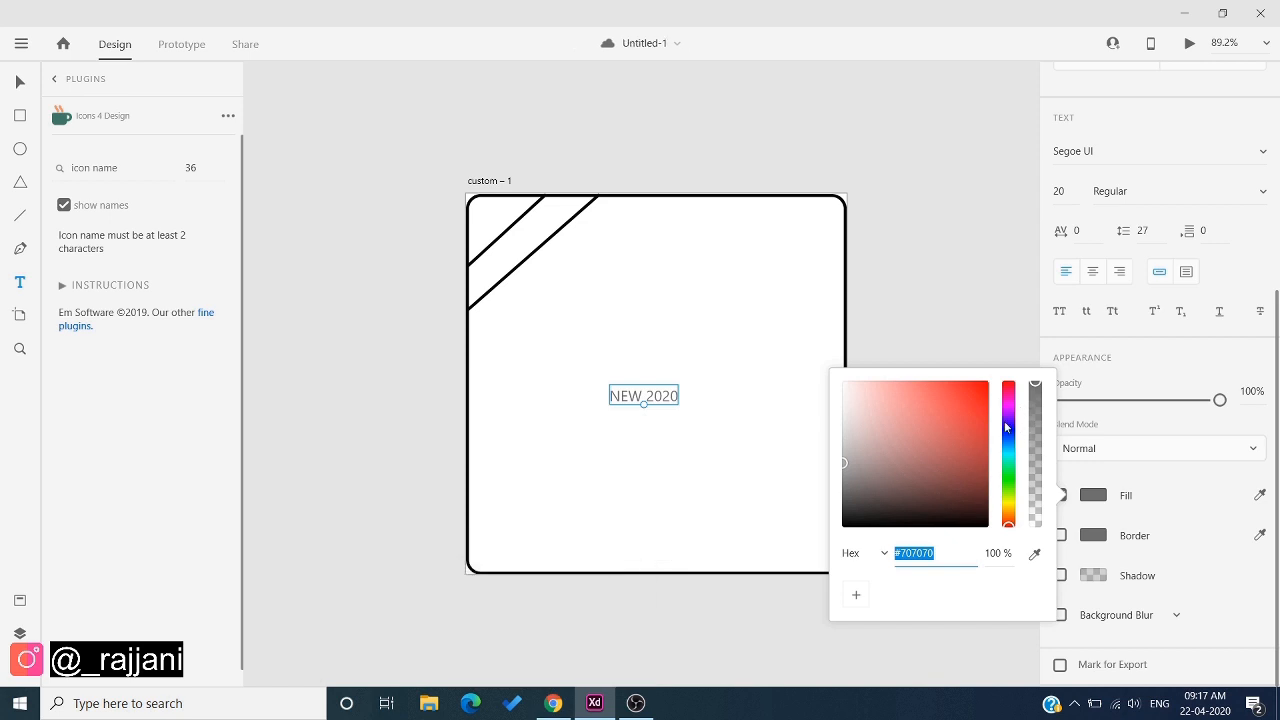
pyautogui.moveTo(1005, 427)
pyautogui.mouseDown()
pyautogui.moveTo(1005, 405)
pyautogui.moveTo(1005, 434)
pyautogui.mouseUp()
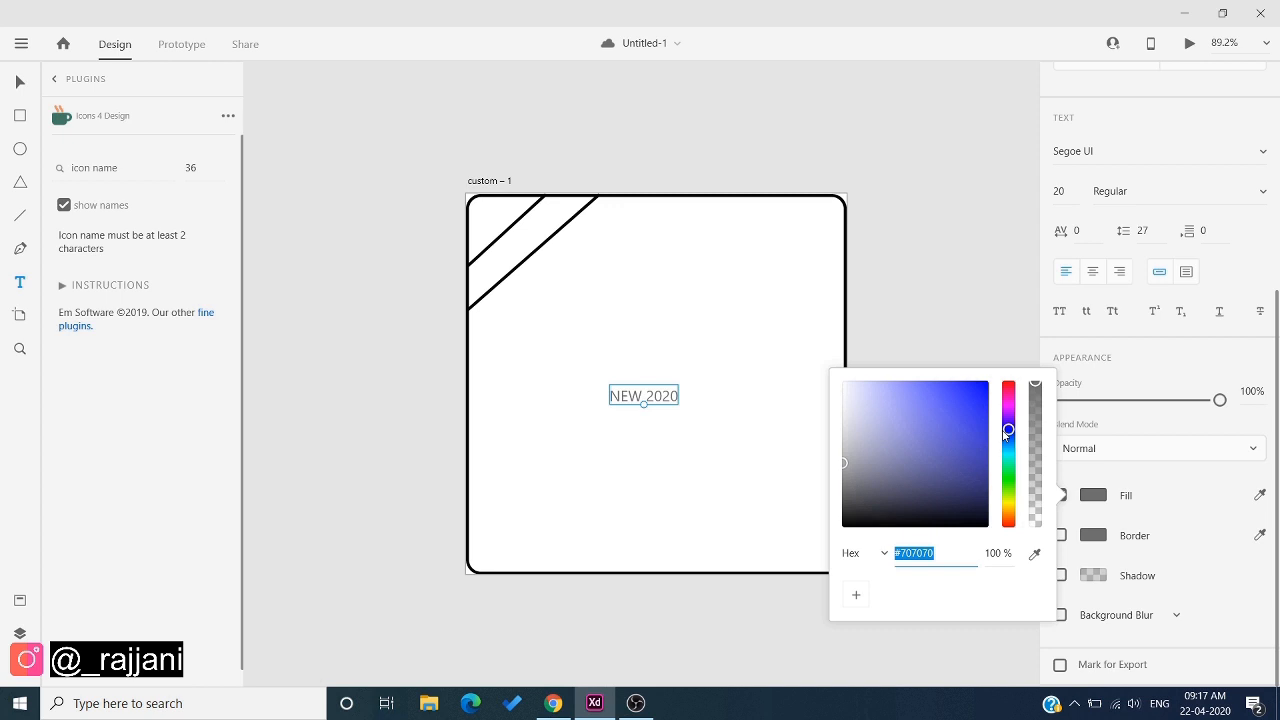
pyautogui.click(984, 384)
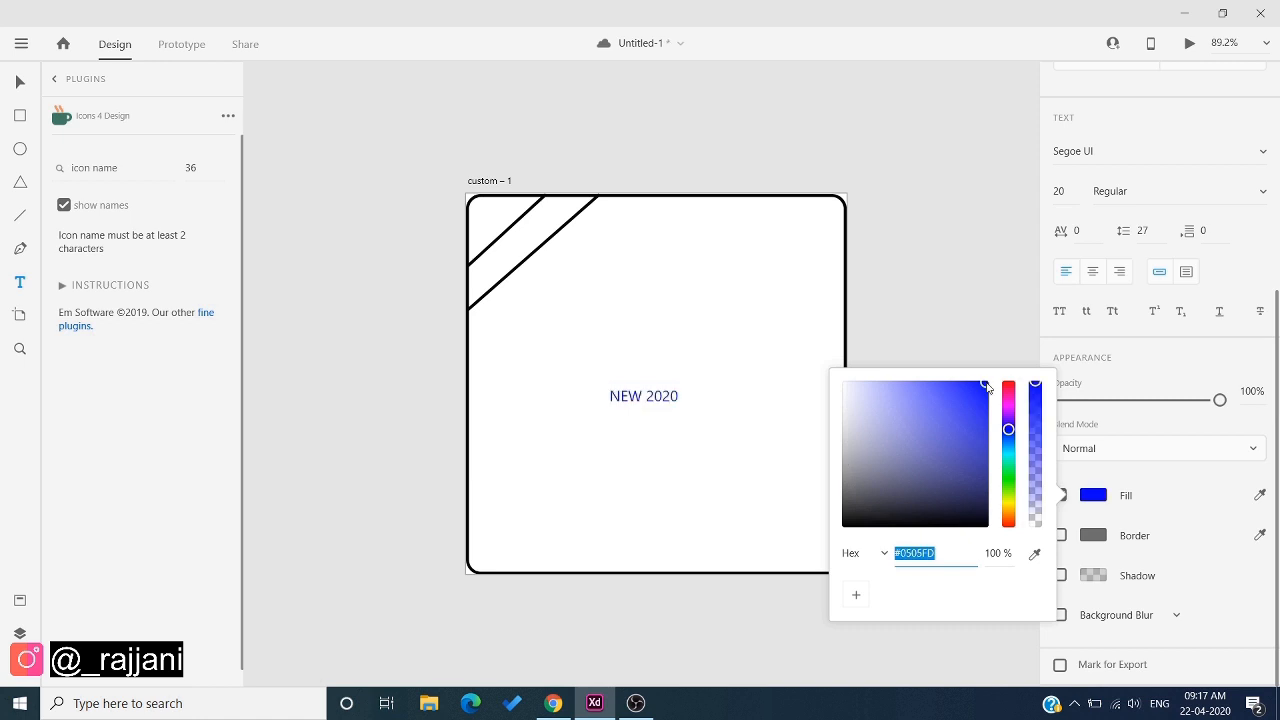
# Change the font of the "NEW 2020" text to Montserrat
pyautogui.click(1087, 150)
pyautogui.click(1258, 157)
pyautogui.click(1258, 157)
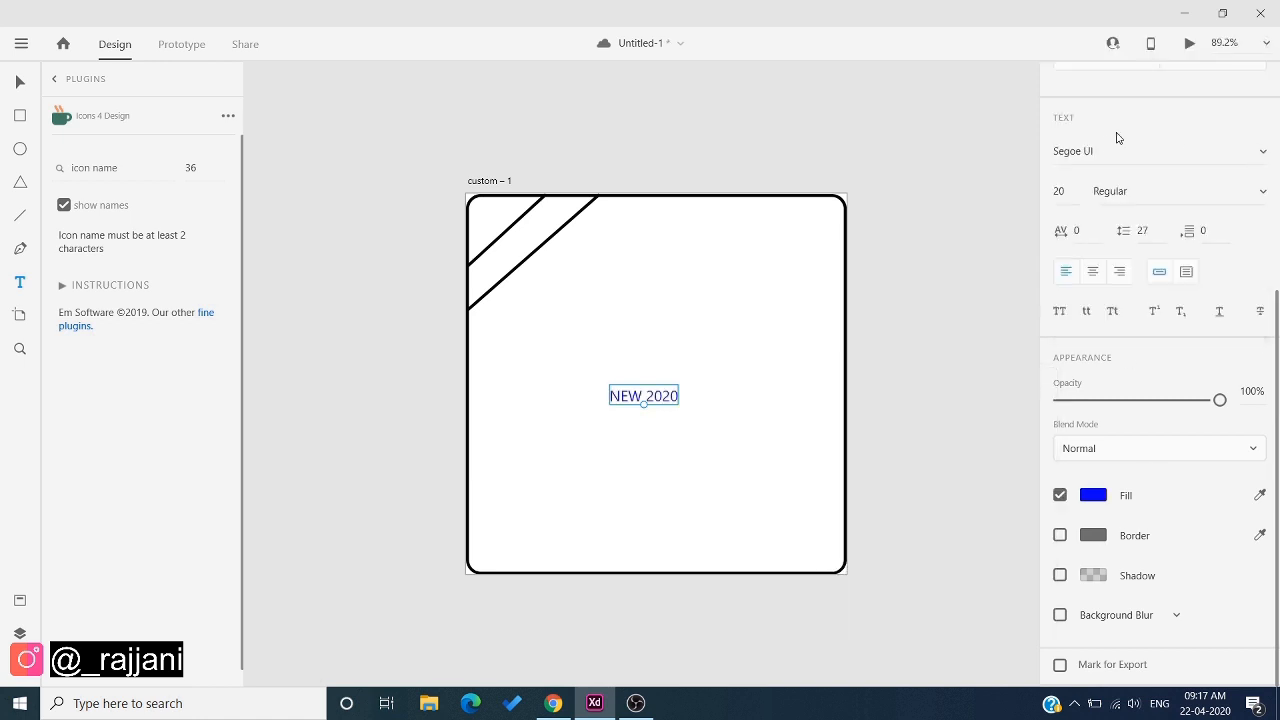
pyautogui.click(1109, 145)
pyautogui.write('Montserrat')
pyautogui.press('Return')
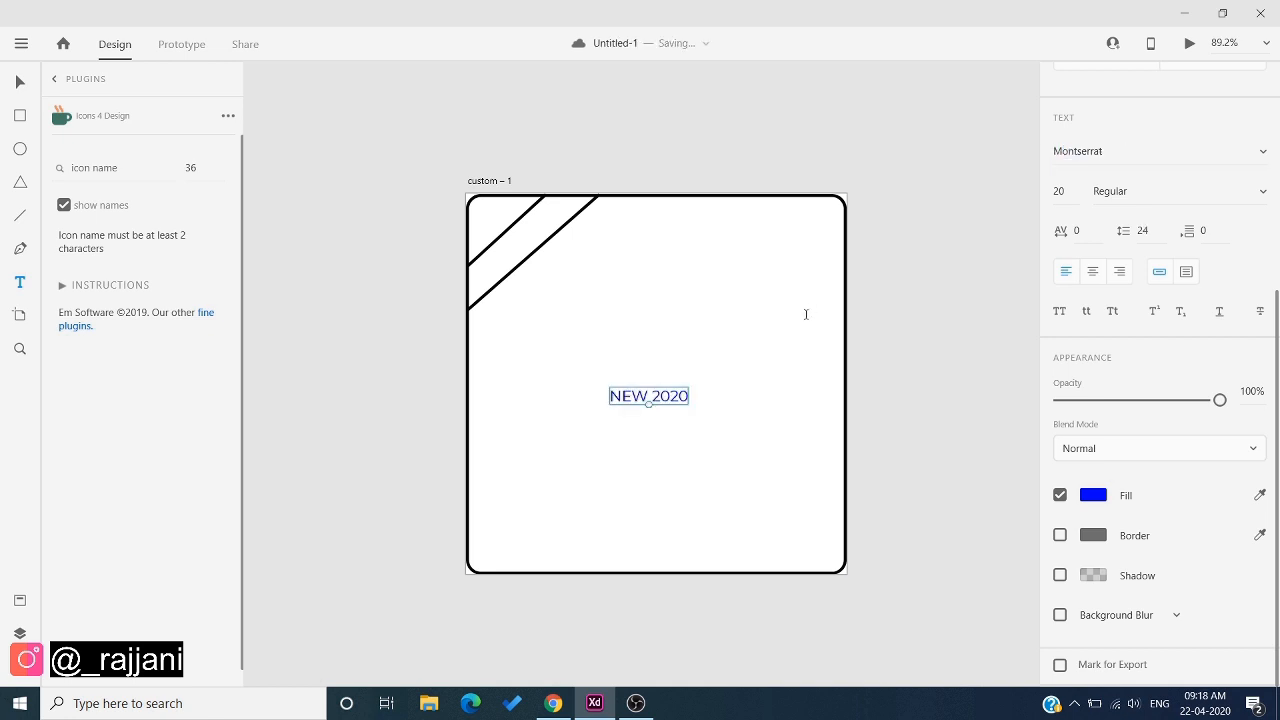
pyautogui.doubleClick(662, 396)
pyautogui.hotkey('ctrl', 'a')
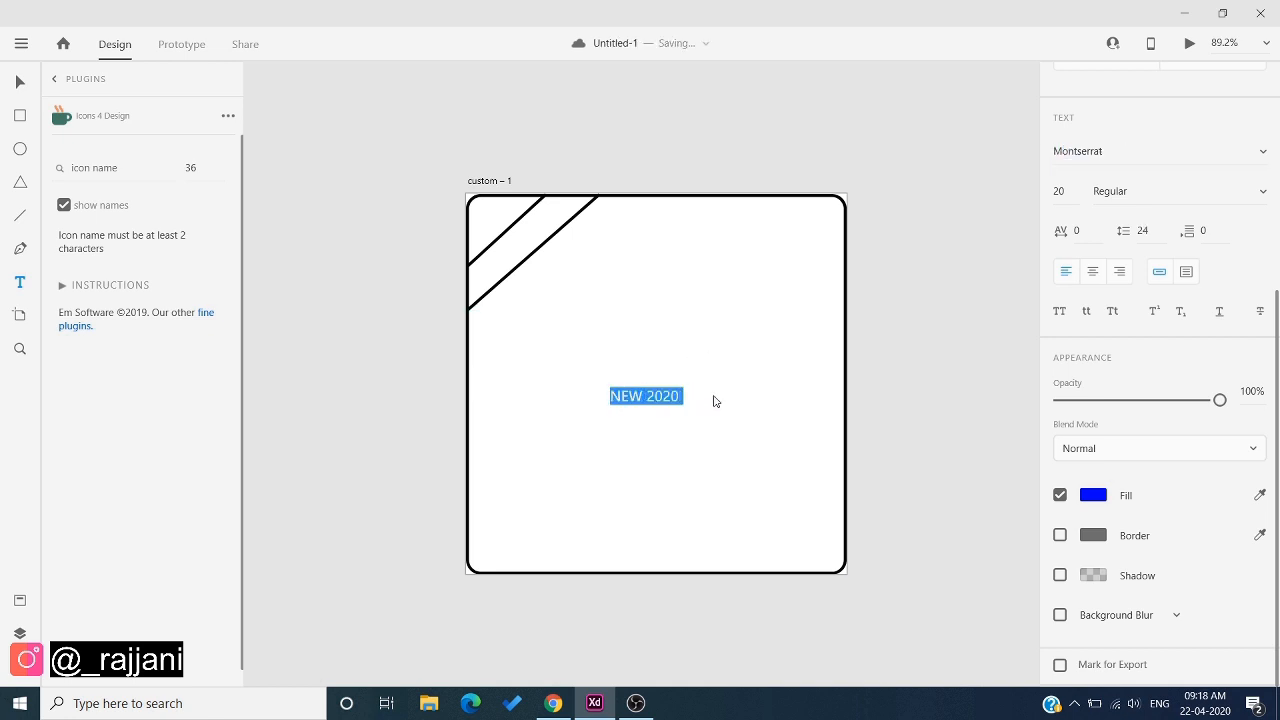
pyautogui.press('Escape')
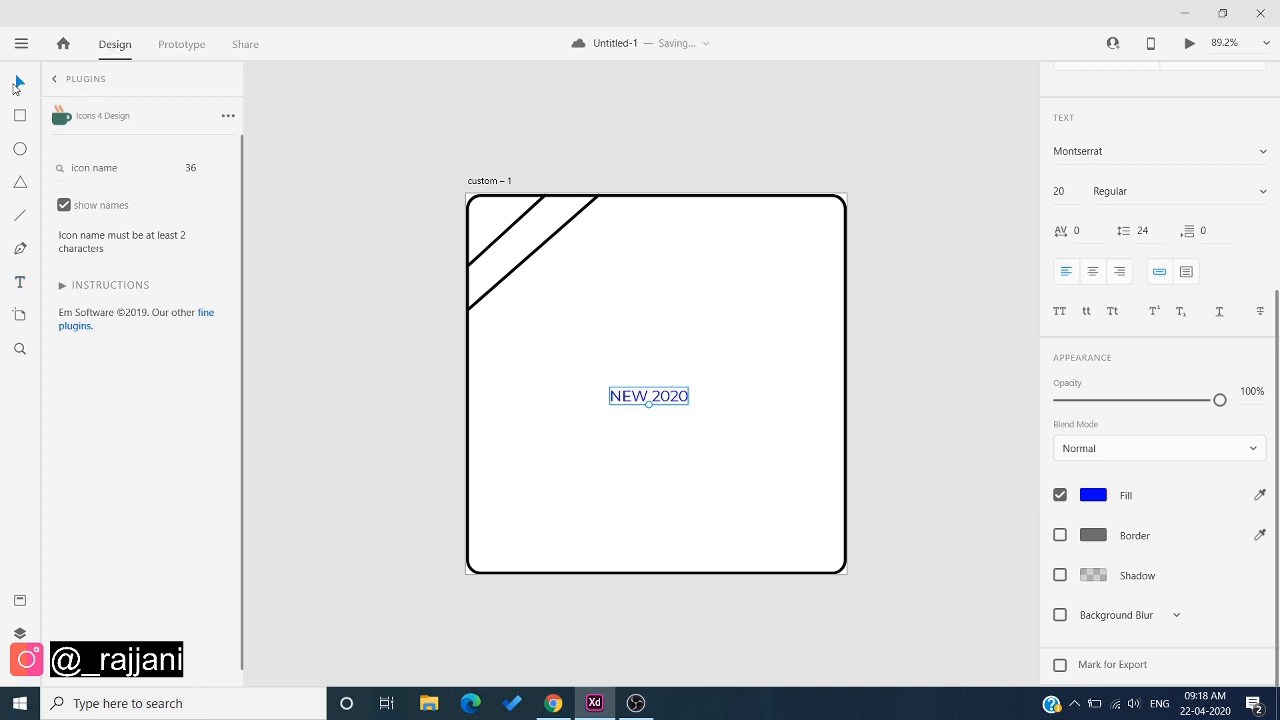
# Move the "NEW 2020" text into the corner band and rotate it parallel to the two diagonal lines
pyautogui.moveTo(626, 405); pyautogui.dragTo(573, 252)
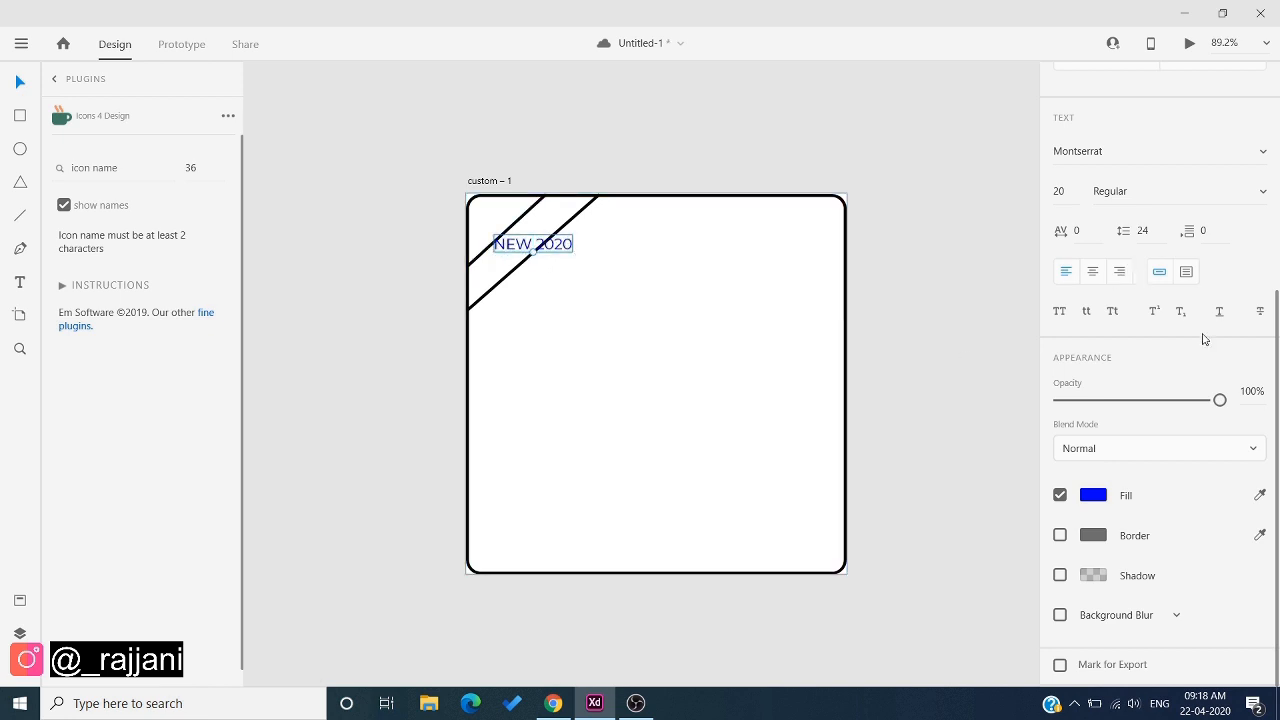
pyautogui.scroll(5, 1175, 415)
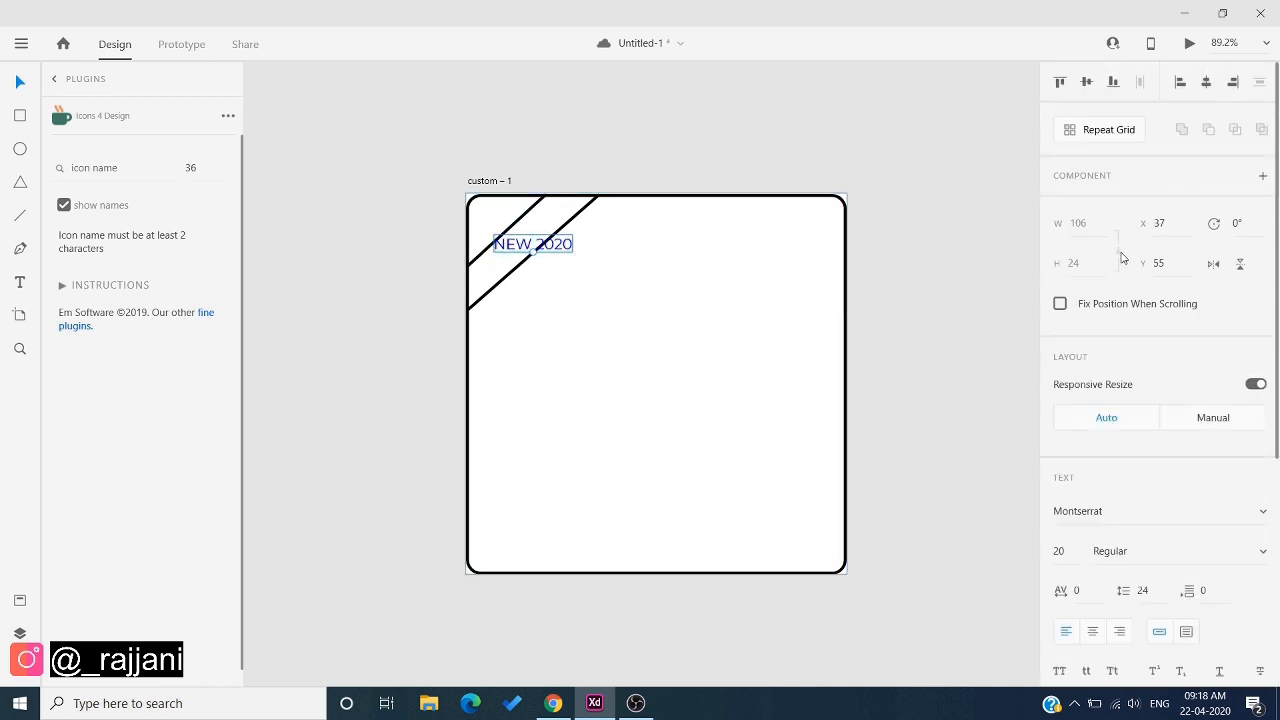
pyautogui.click(1160, 223)
pyautogui.click(1214, 226)
pyautogui.click(1236, 225)
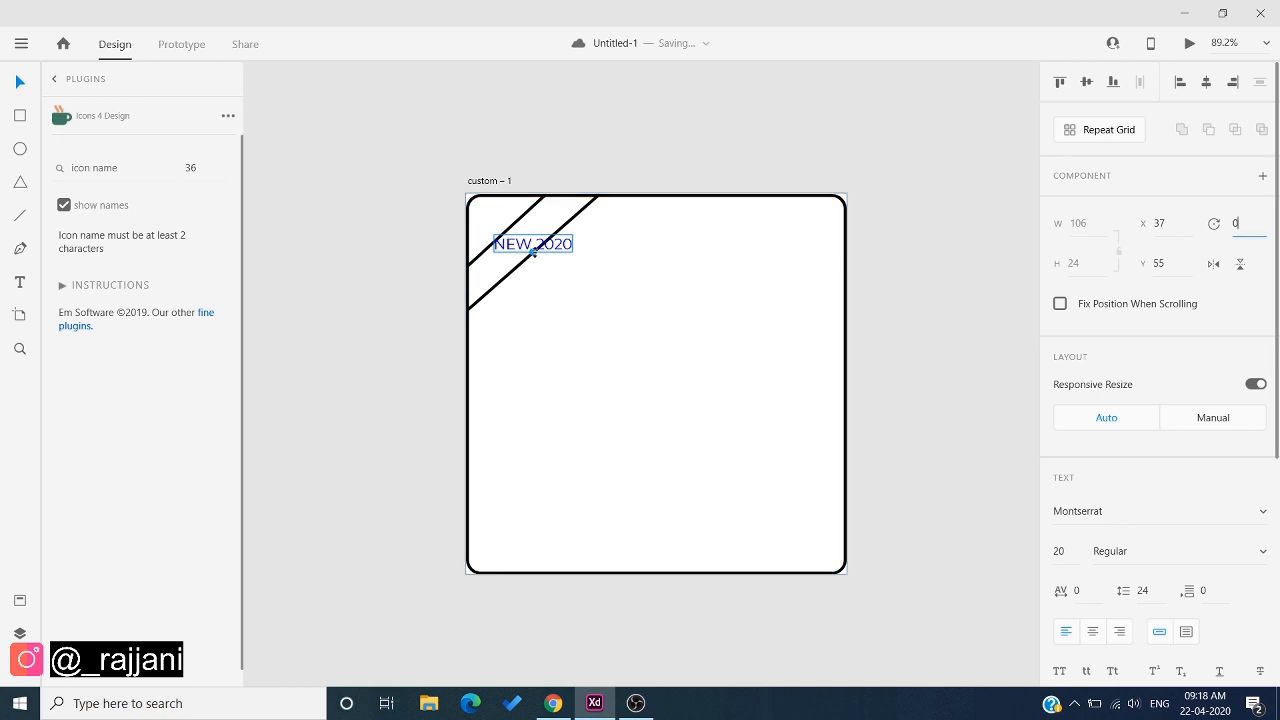
pyautogui.moveTo(533, 256); pyautogui.dragTo(523, 249)
# Set the font weight of the rotated "NEW 2020" text to Bold
pyautogui.scroll(-3, 1097, 309)
pyautogui.click(1111, 284)
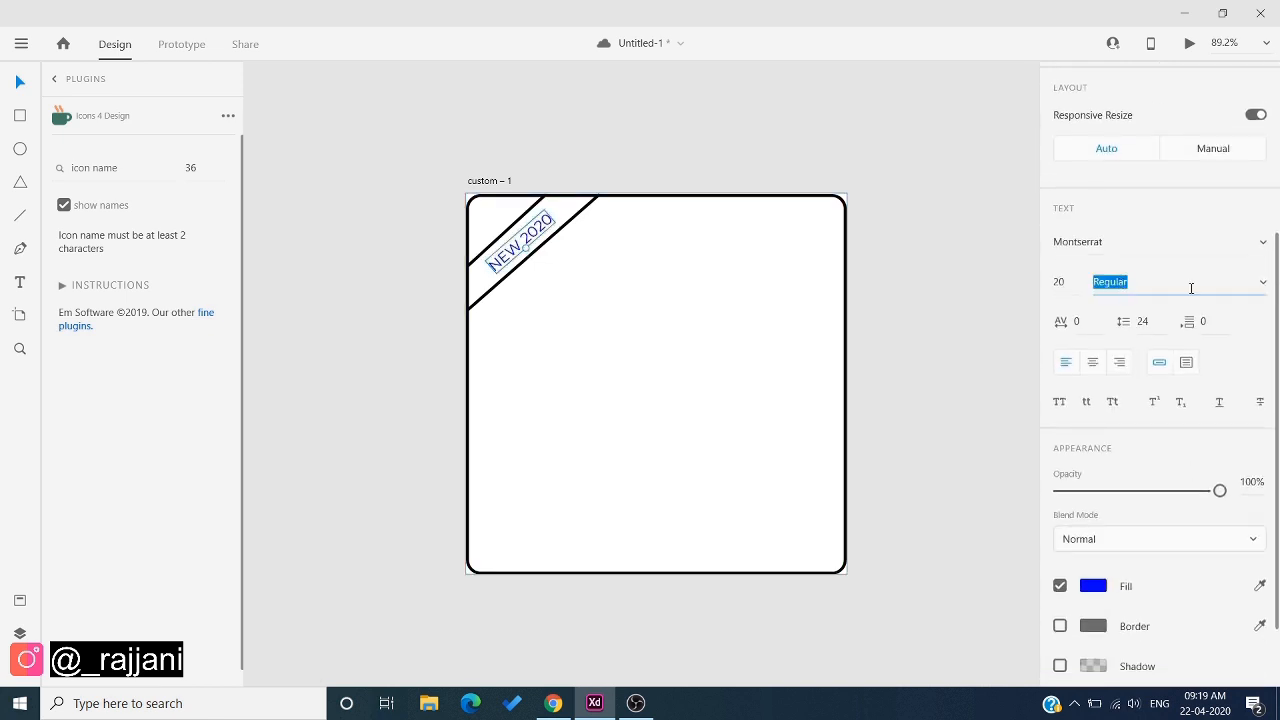
pyautogui.click(1260, 281)
pyautogui.click(1150, 346)
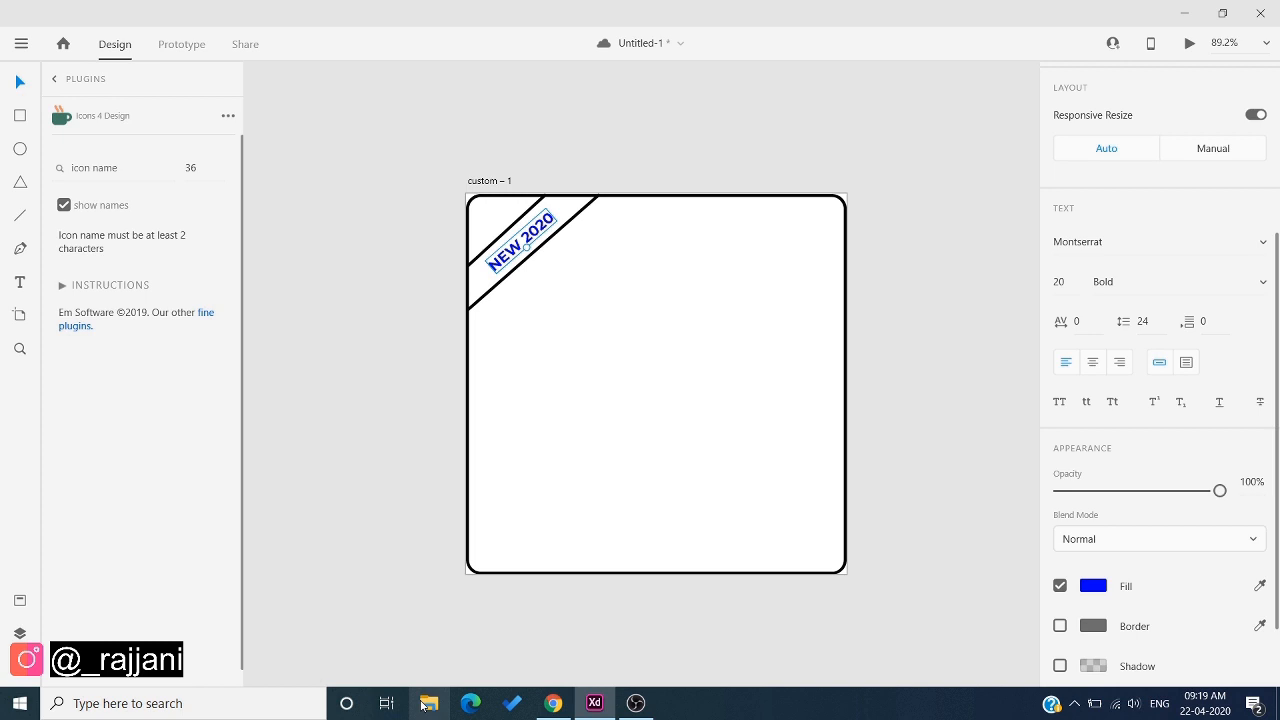
# Copy speech-bubble.png from the Downloads folder and paste it onto the artboard in Adobe XD
pyautogui.click(553, 703)
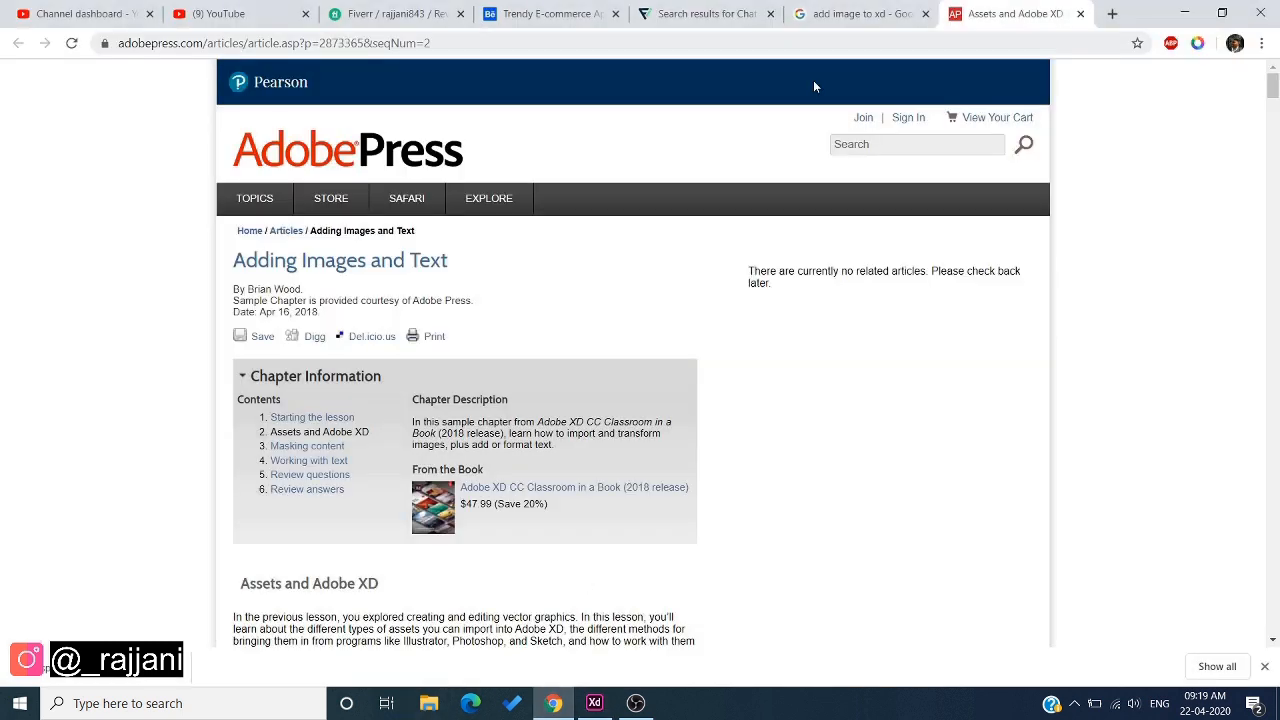
pyautogui.click(176, 668)
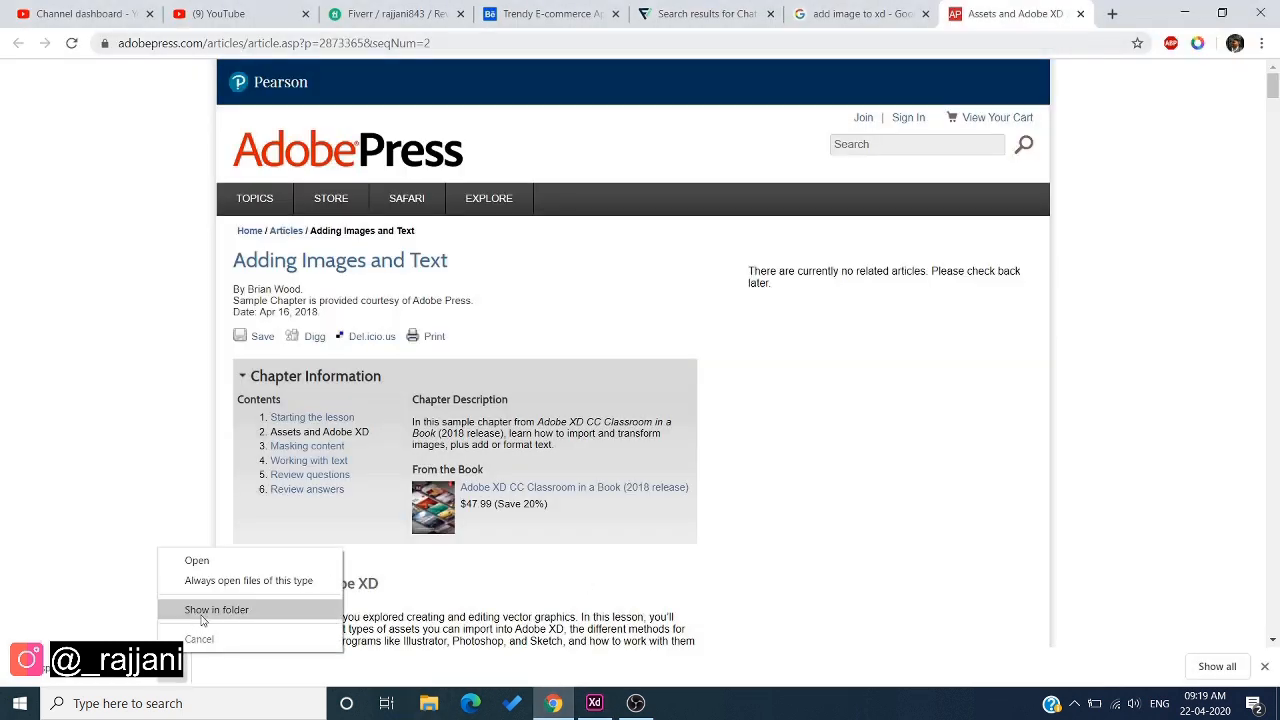
pyautogui.click(202, 612)
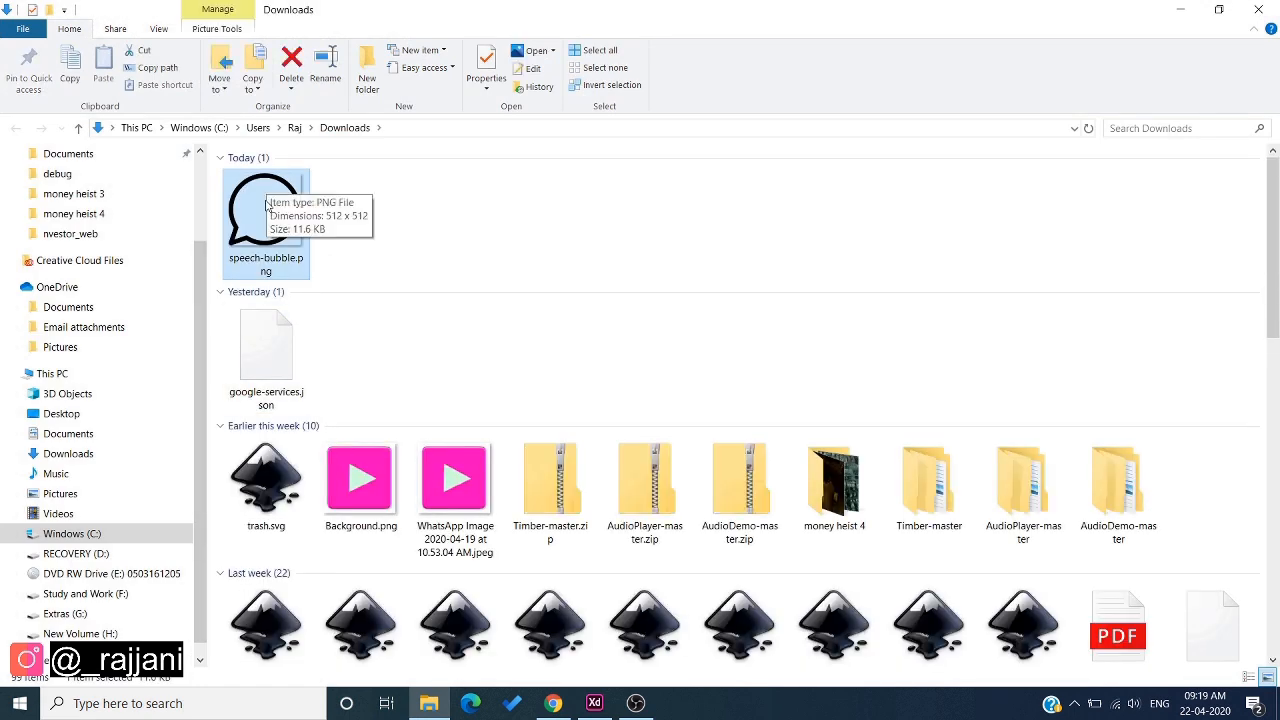
pyautogui.rightClick(266, 204)
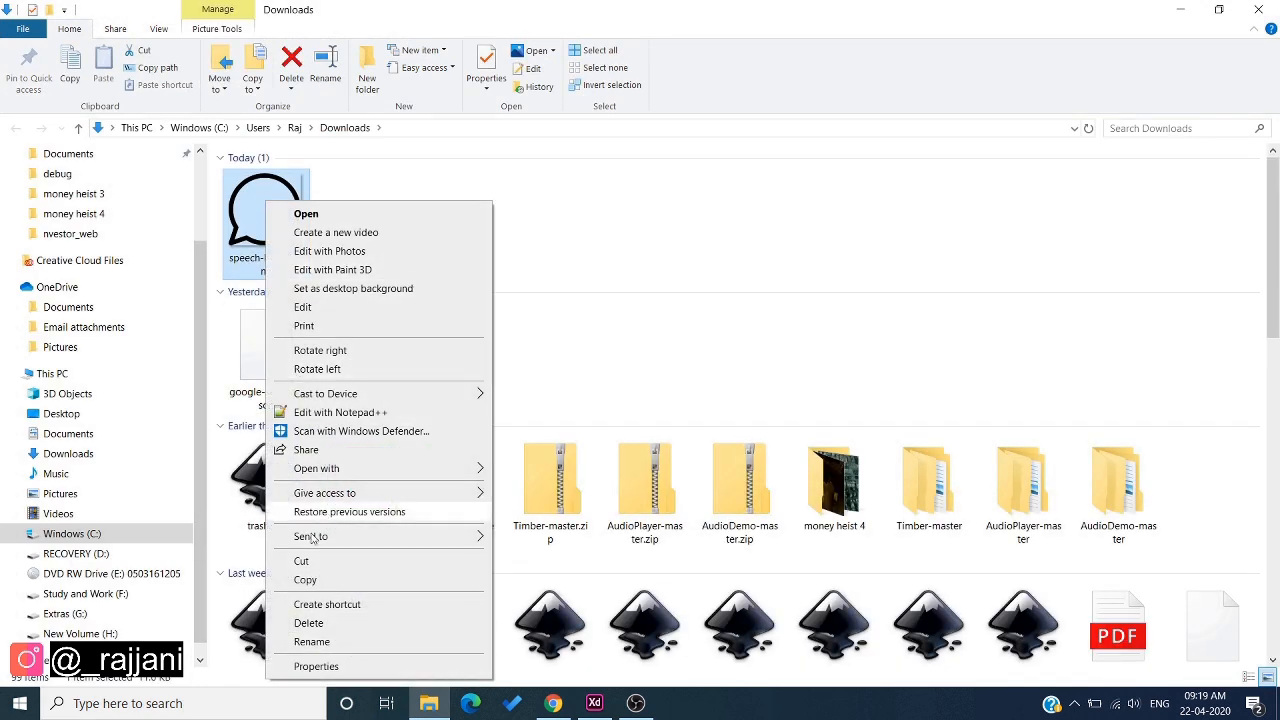
pyautogui.click(305, 580)
pyautogui.click(594, 703)
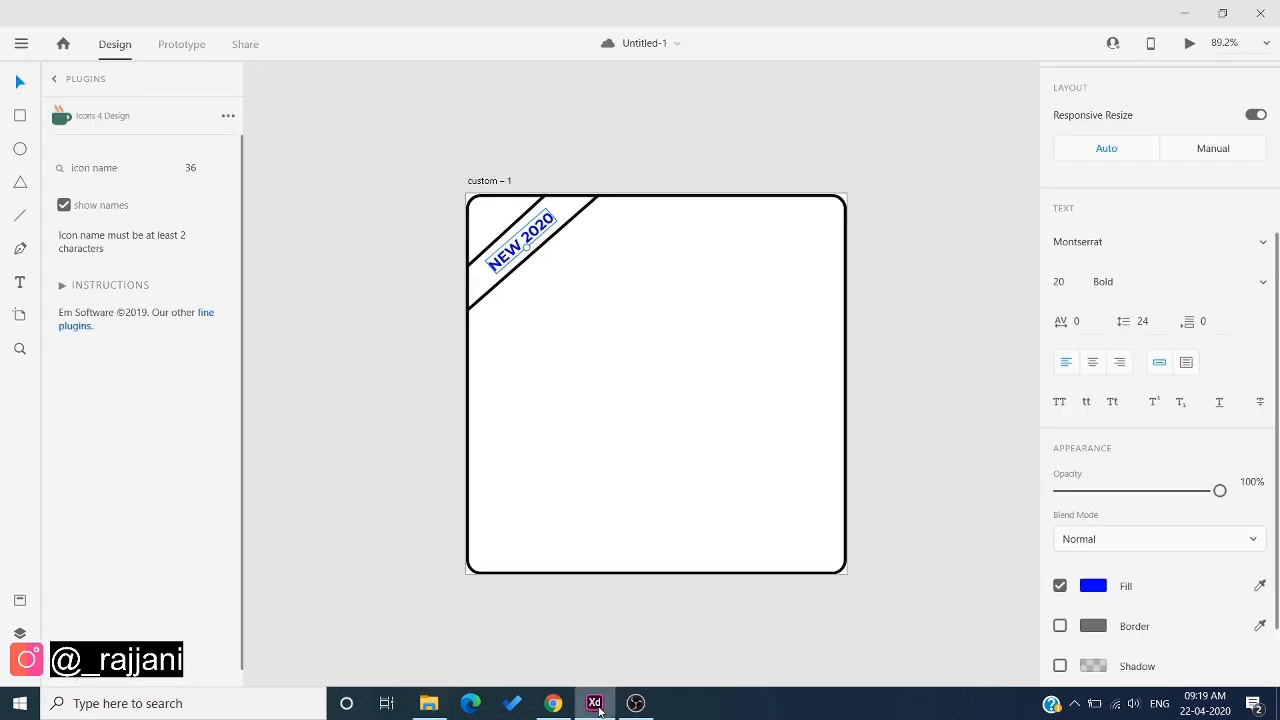
pyautogui.click(617, 445)
pyautogui.hotkey('ctrl', 'v')
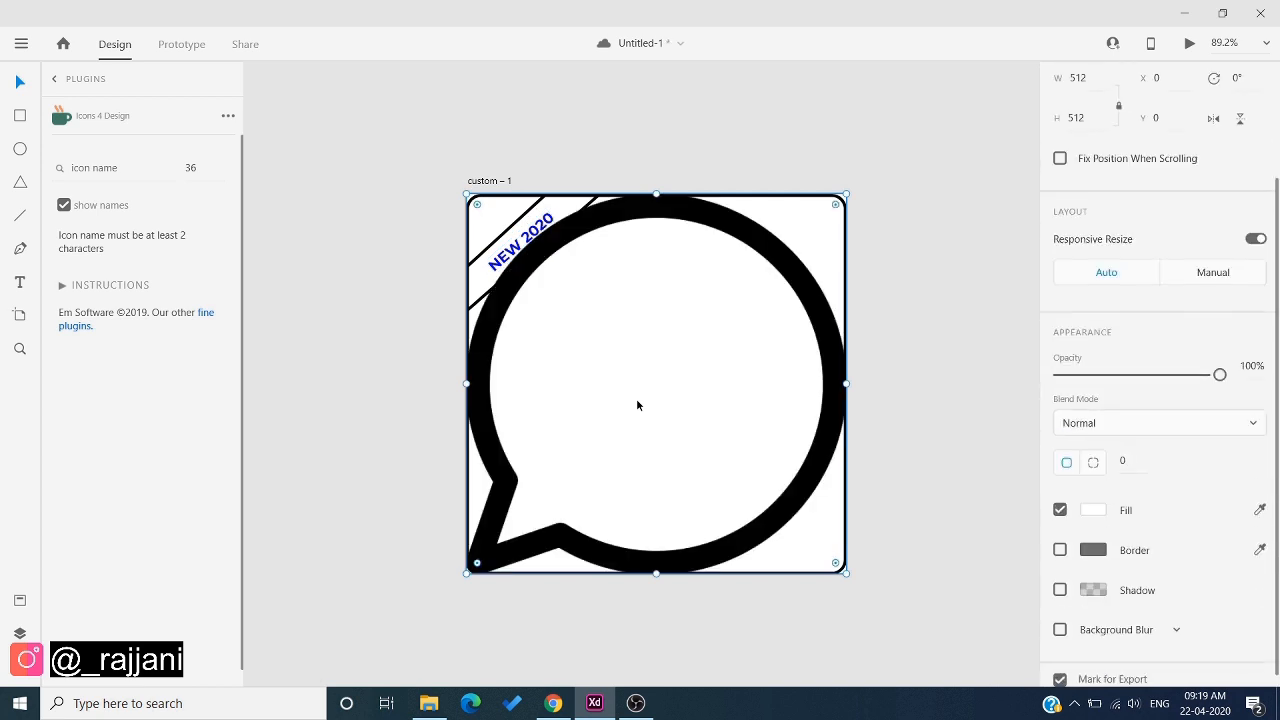
# Resize the speech-bubble image to 400 × 400 and center it on the artboard
pyautogui.click(1078, 77)
pyautogui.write('400')
pyautogui.click(1075, 118)
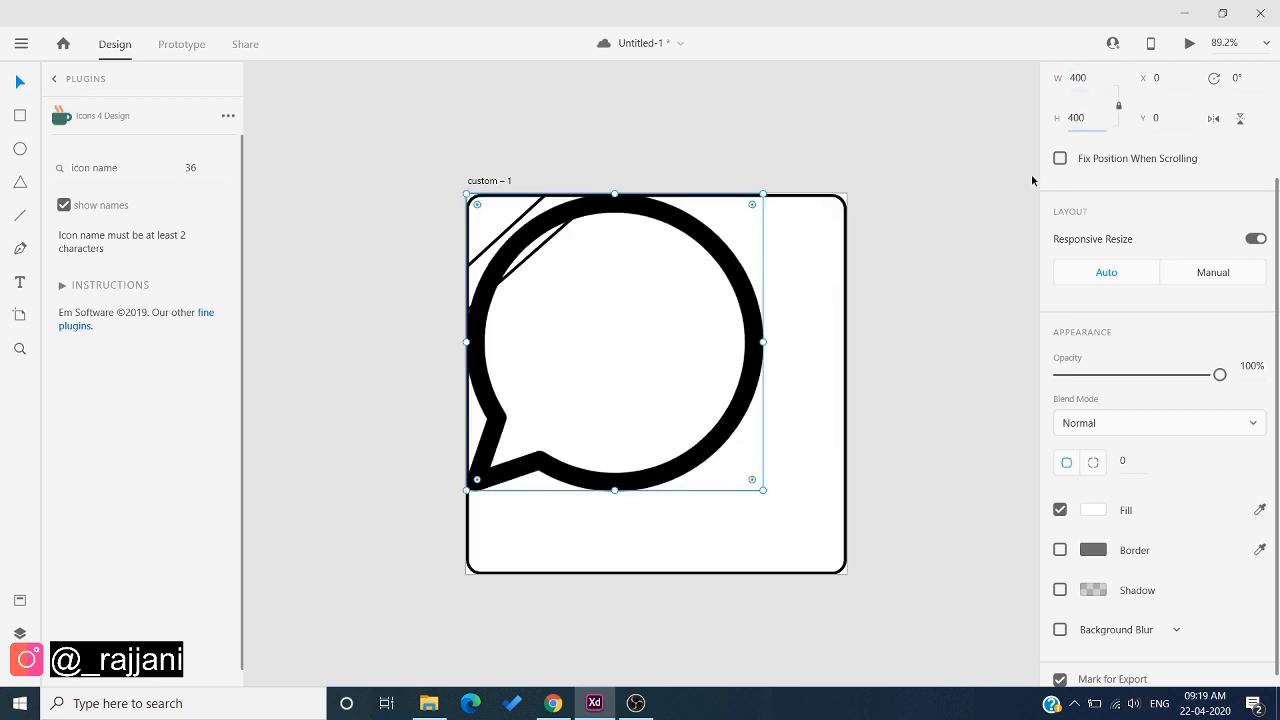
pyautogui.moveTo(627, 301); pyautogui.dragTo(668, 342)
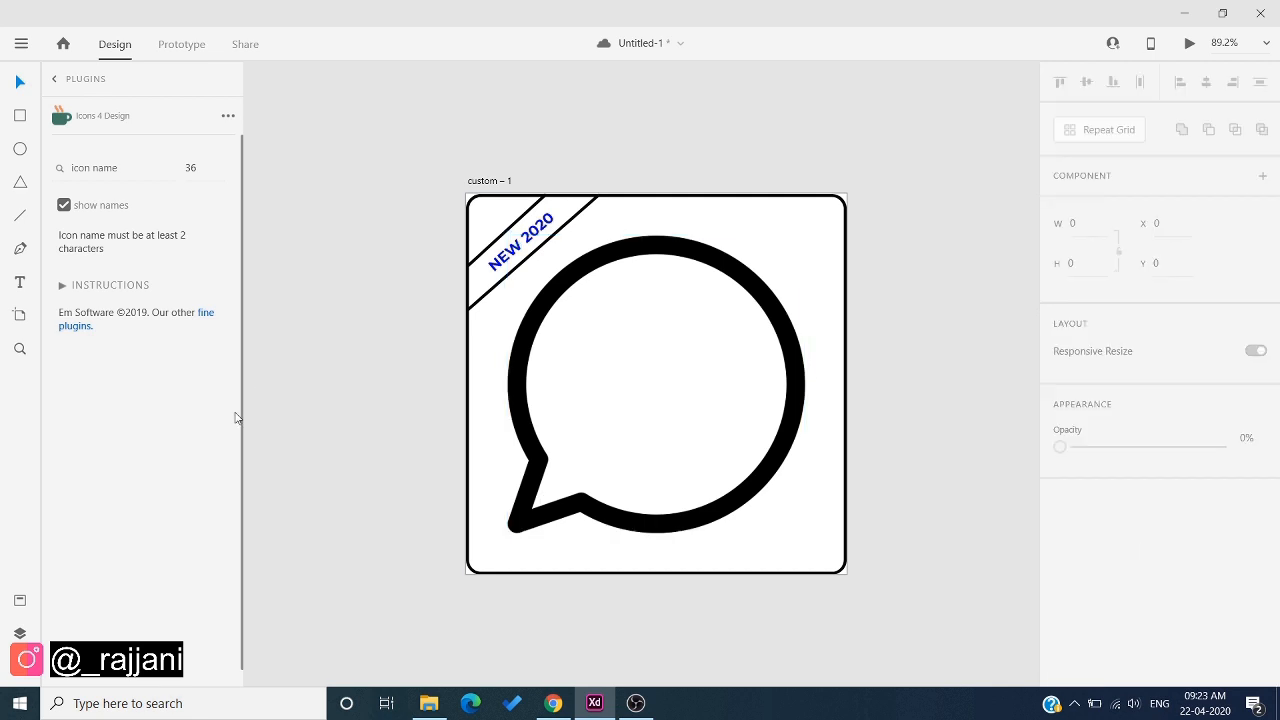
# Add the text "Status Saver" on two lines at font size 40 inside the upper part of the speech bubble
pyautogui.click(22, 290)
pyautogui.click(600, 316)
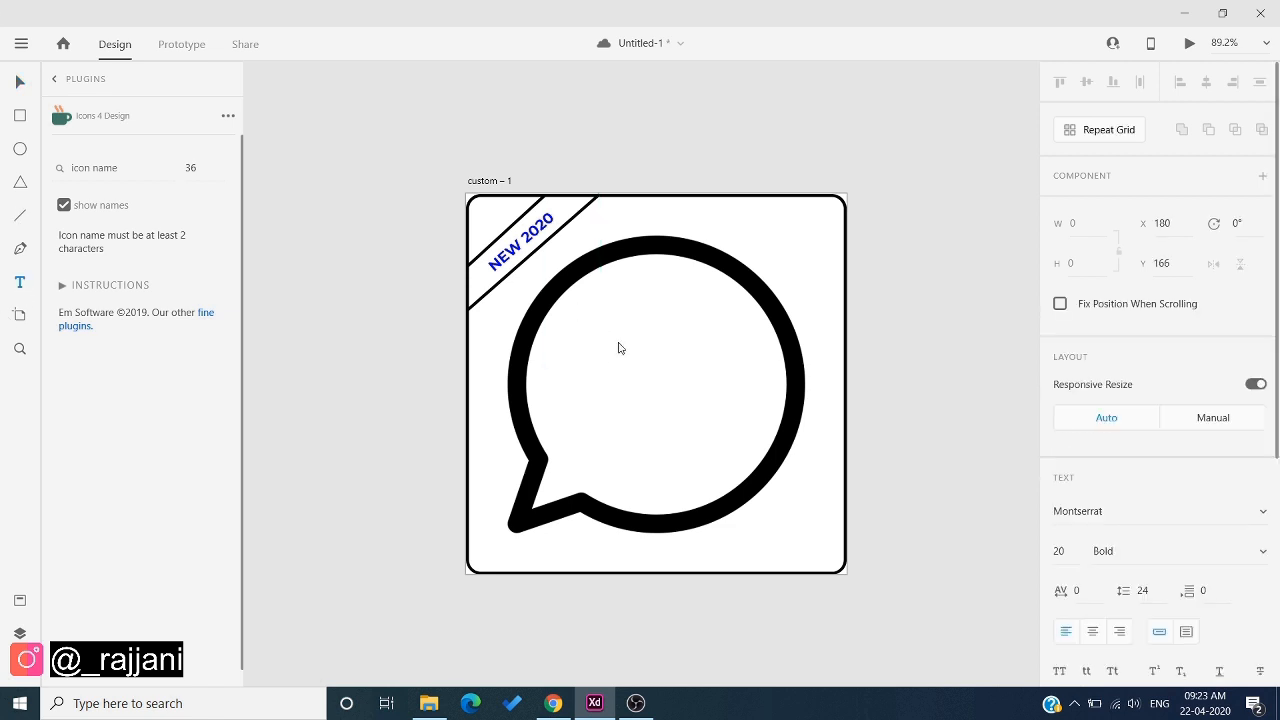
pyautogui.click(1066, 551)
pyautogui.write('40')
pyautogui.write('Status')
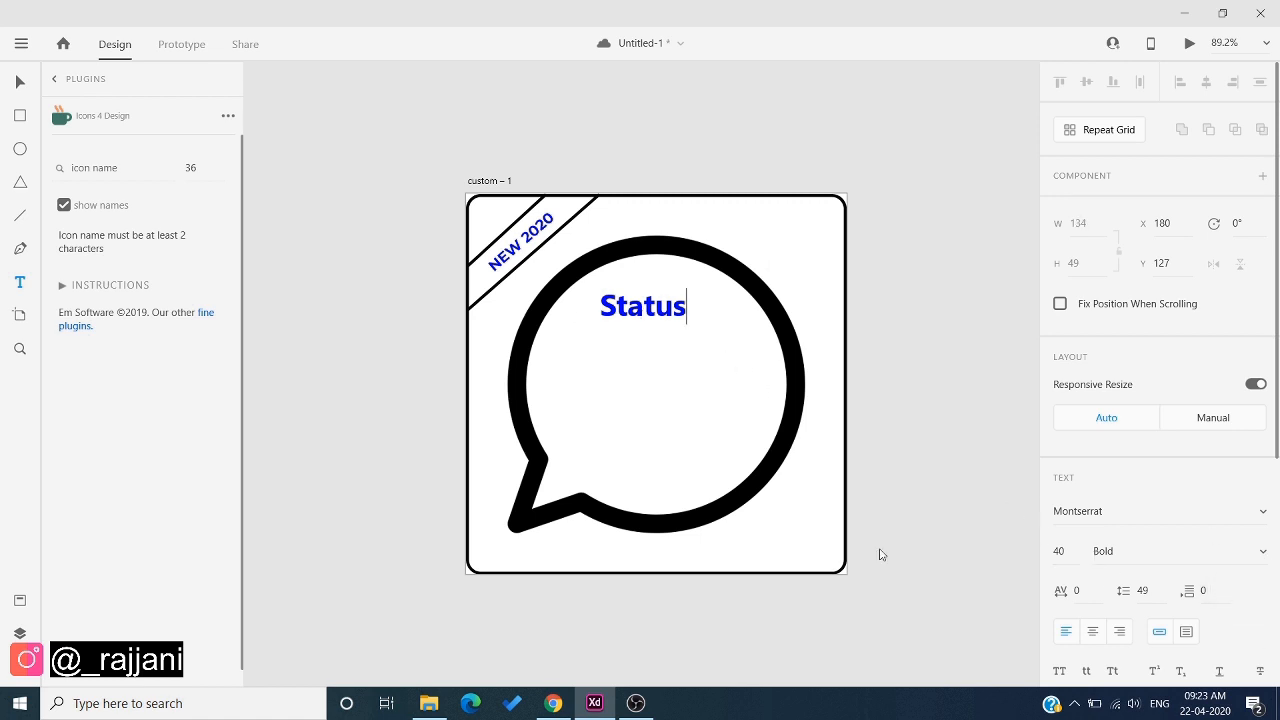
pyautogui.press('Return')
pyautogui.write('Saver')
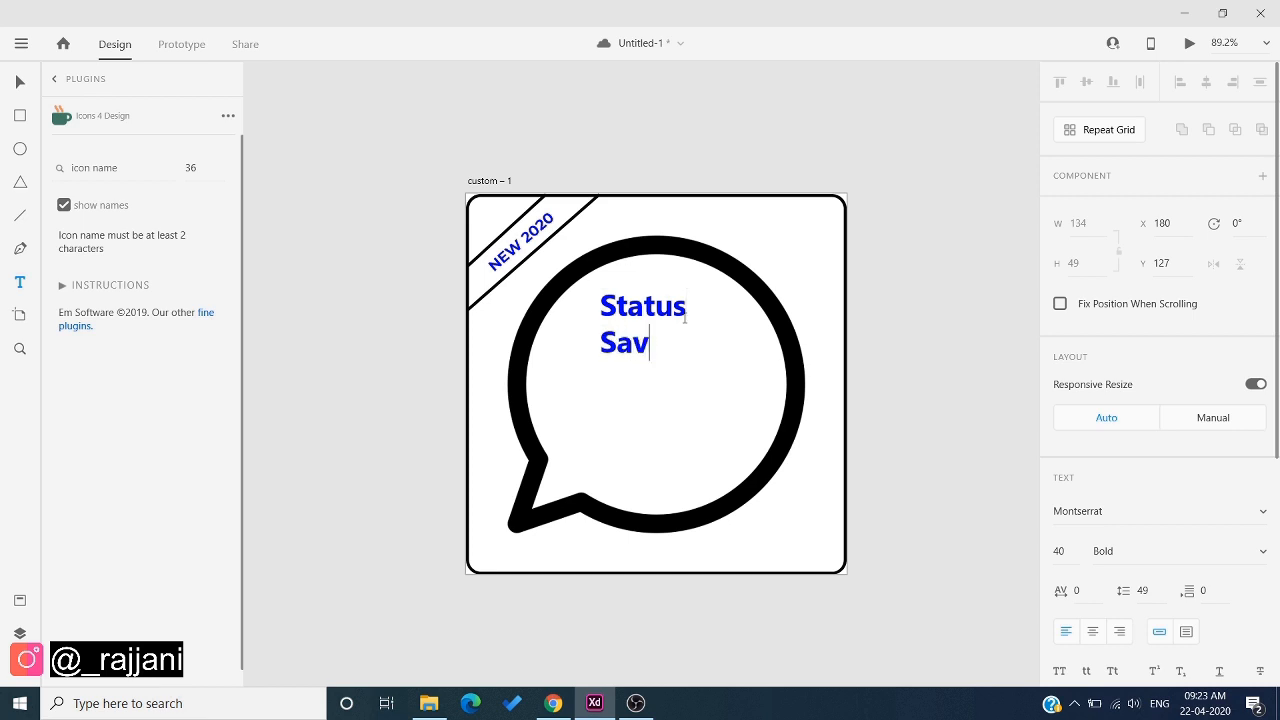
# Enlarge the "Status Saver" text to font size 64
pyautogui.click(1068, 552)
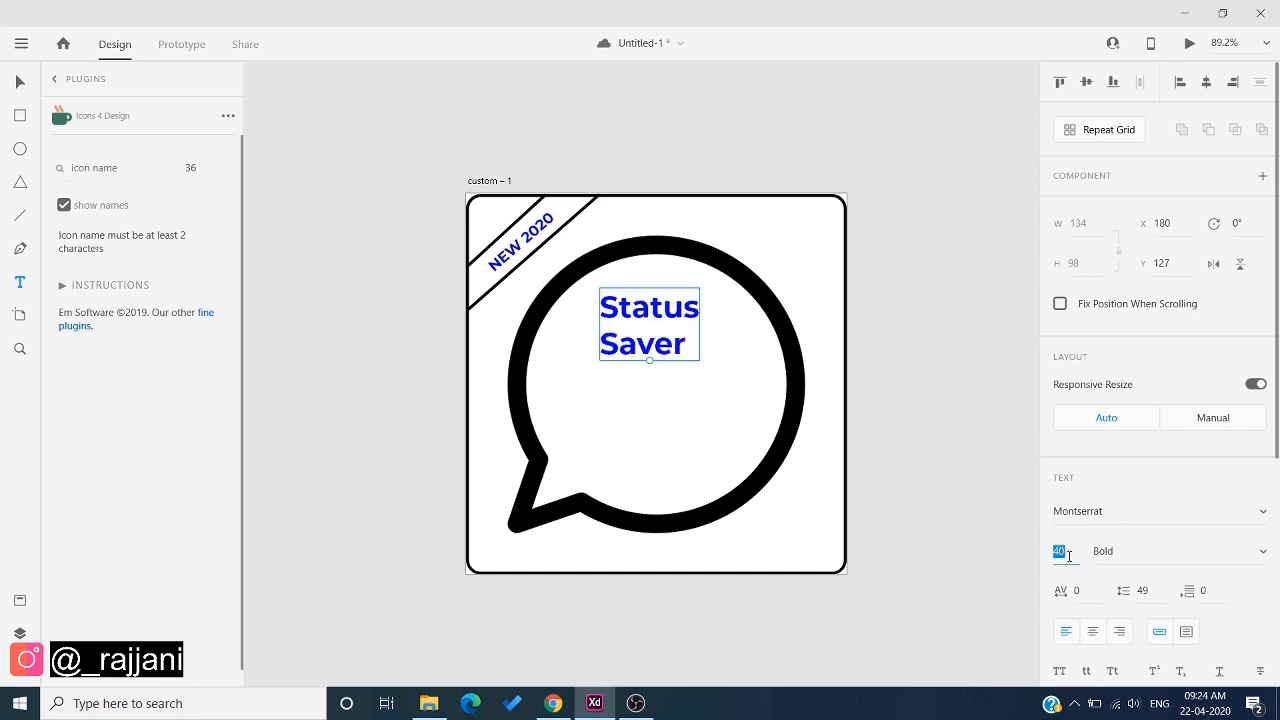
pyautogui.write('48')
pyautogui.press('Return')
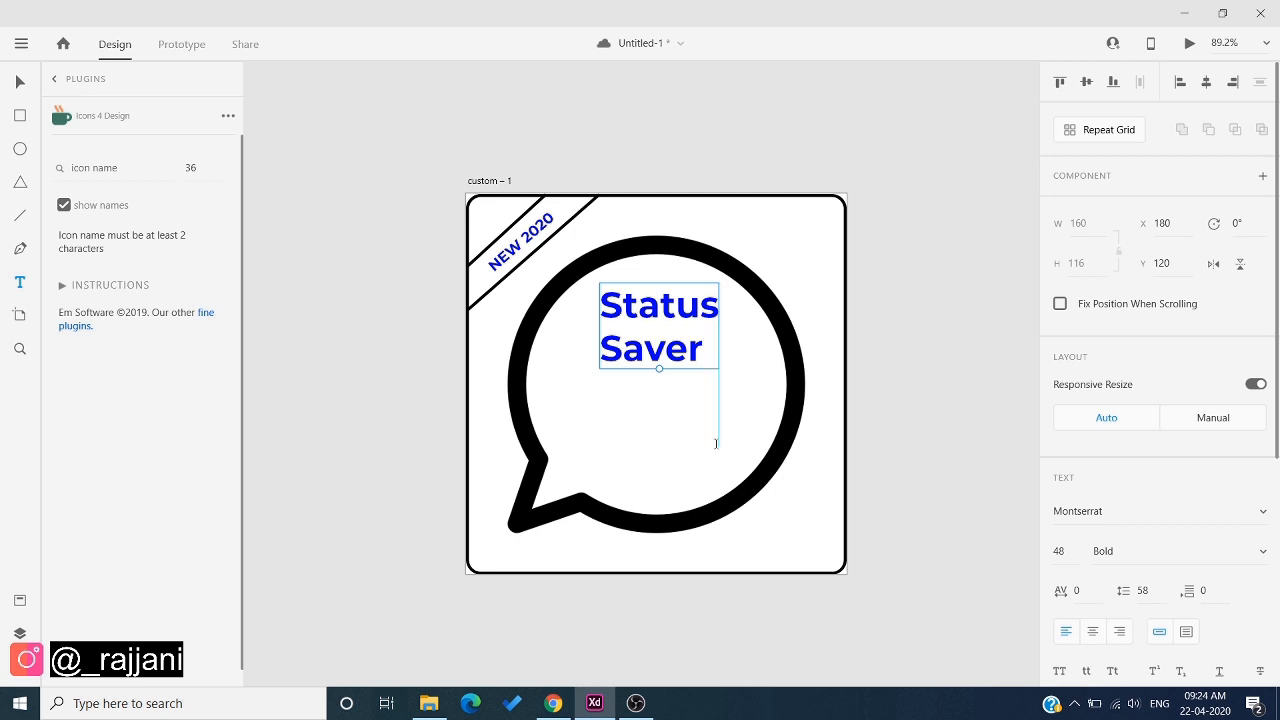
pyautogui.moveTo(659, 368); pyautogui.dragTo(658, 400)
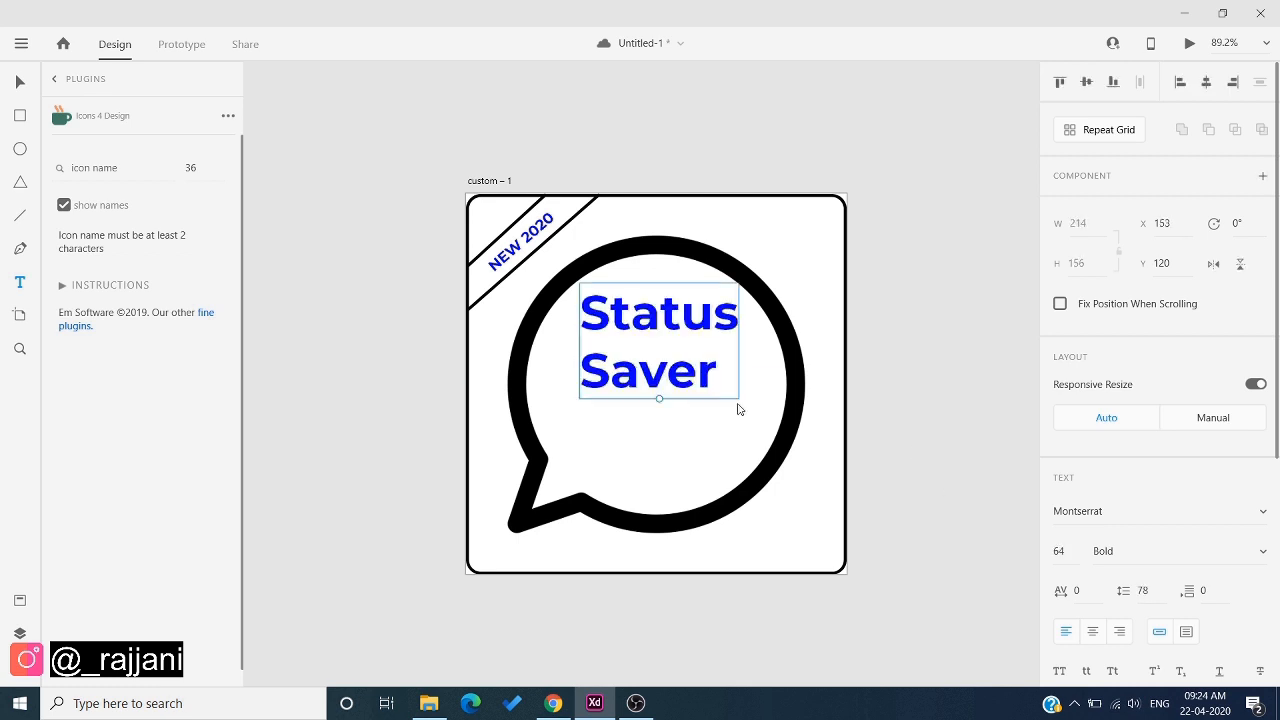
pyautogui.click(629, 424)
pyautogui.moveTo(725, 374); pyautogui.dragTo(580, 297)
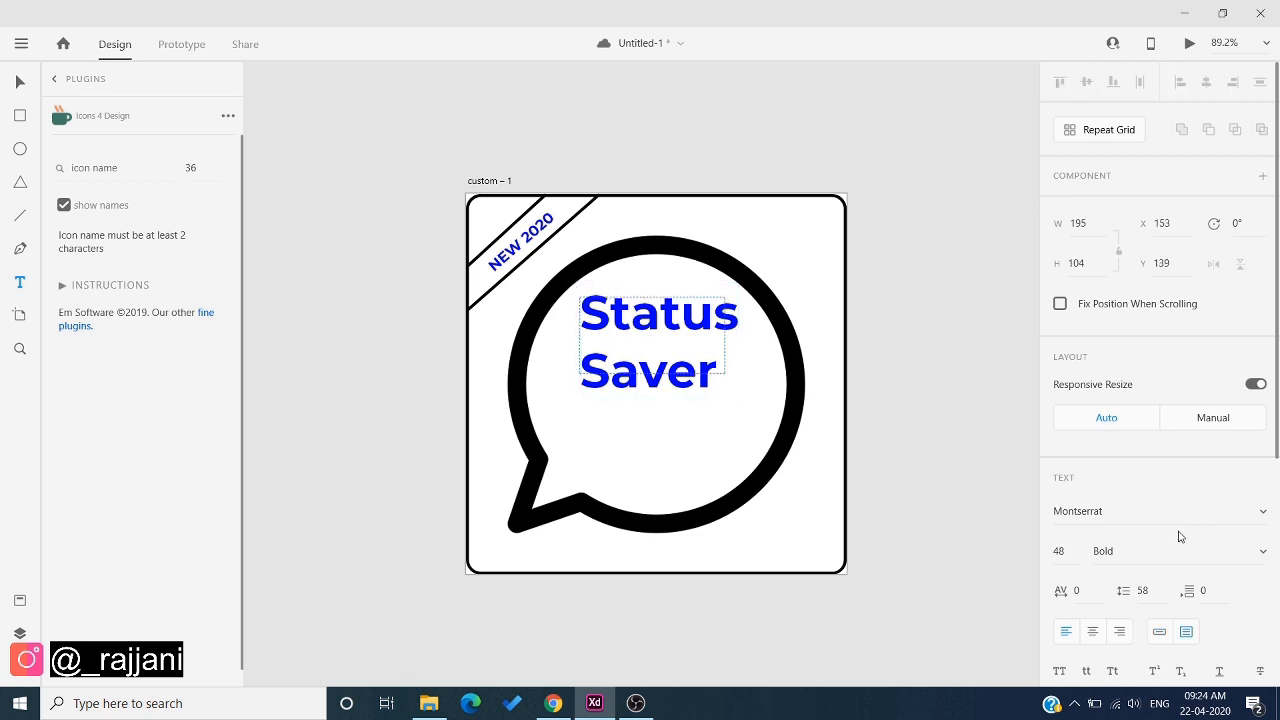
pyautogui.scroll(-1, 1177, 537)
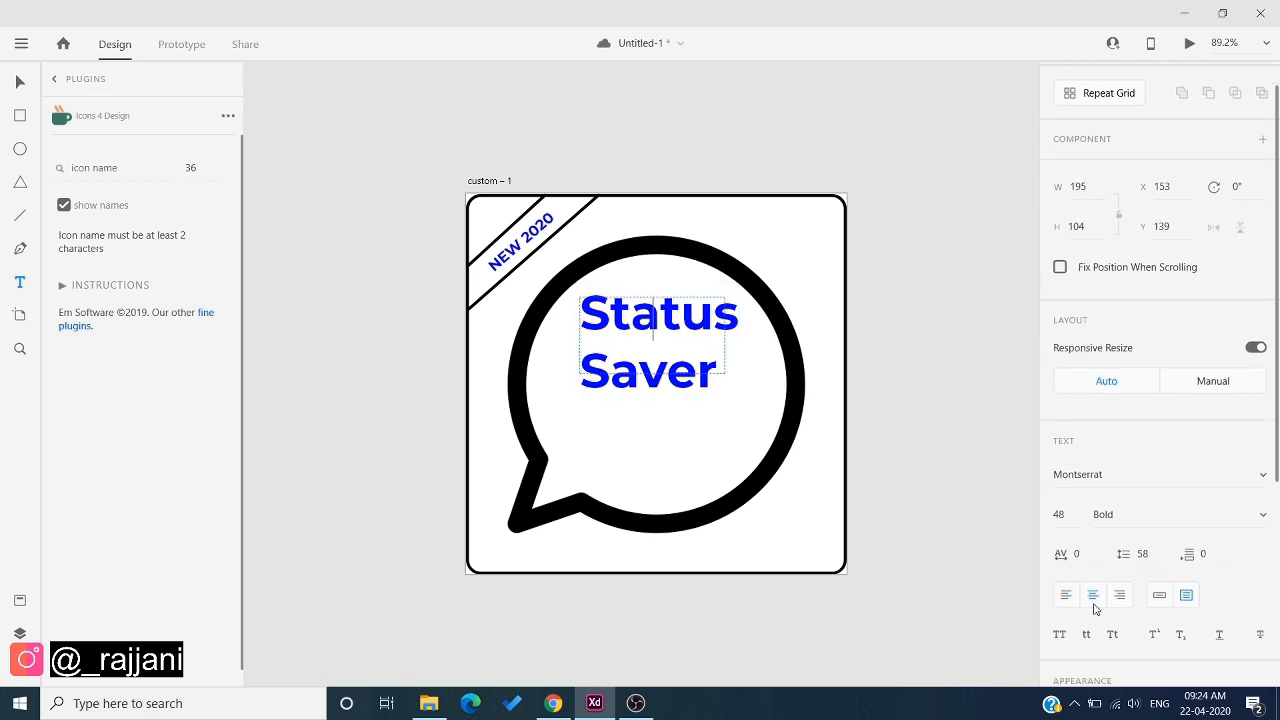
pyautogui.click(686, 489)
# Center-align the two lines of the "Status Saver" text
pyautogui.press('Return')
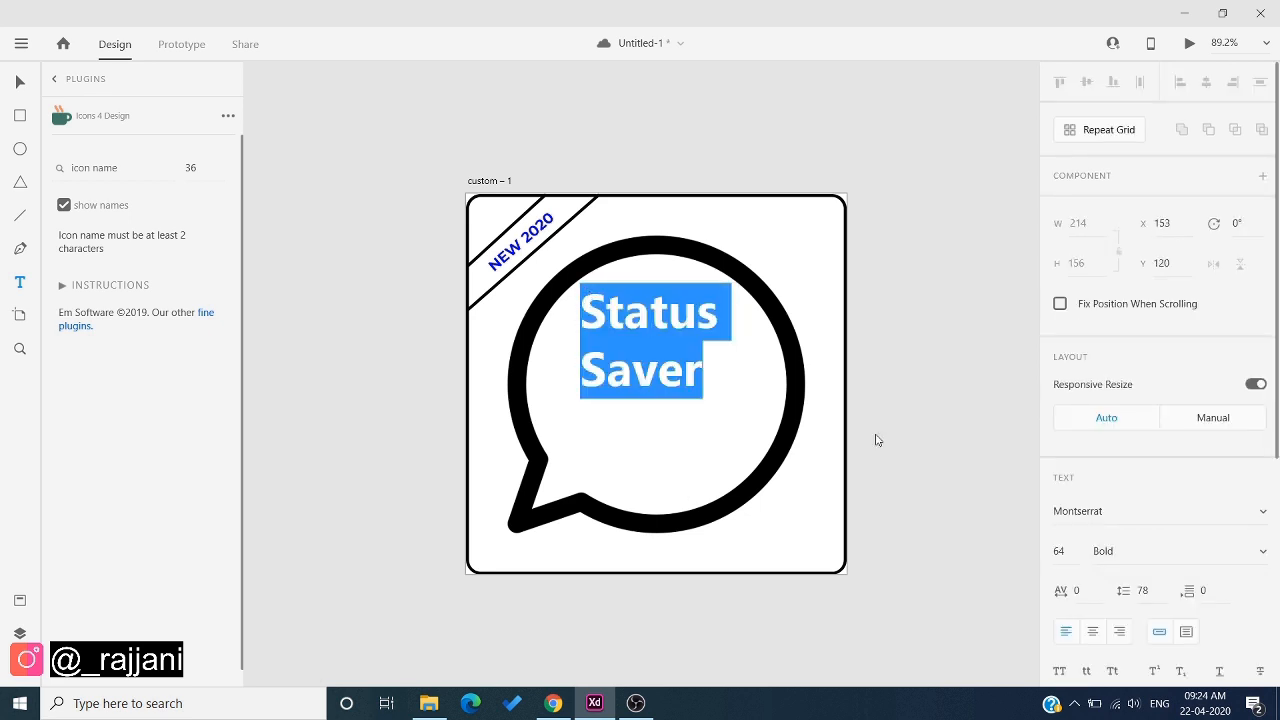
pyautogui.click(1093, 631)
pyautogui.press('Escape')
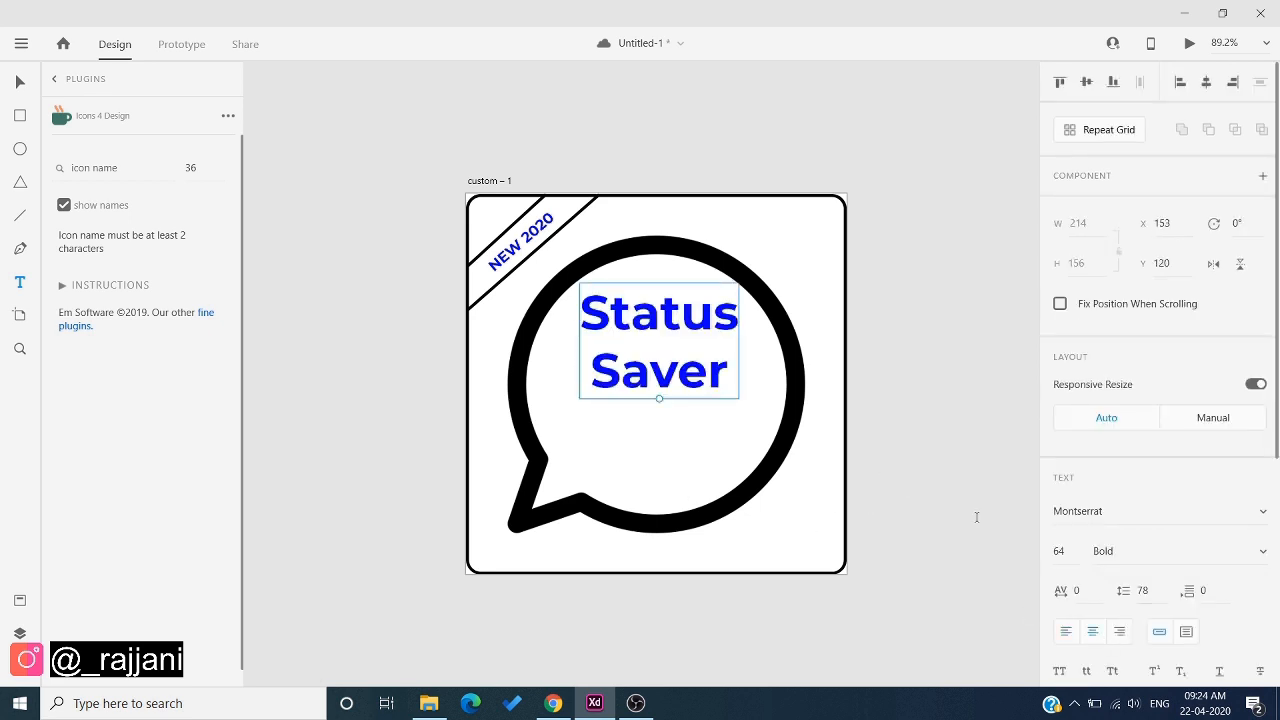
pyautogui.click(981, 519)
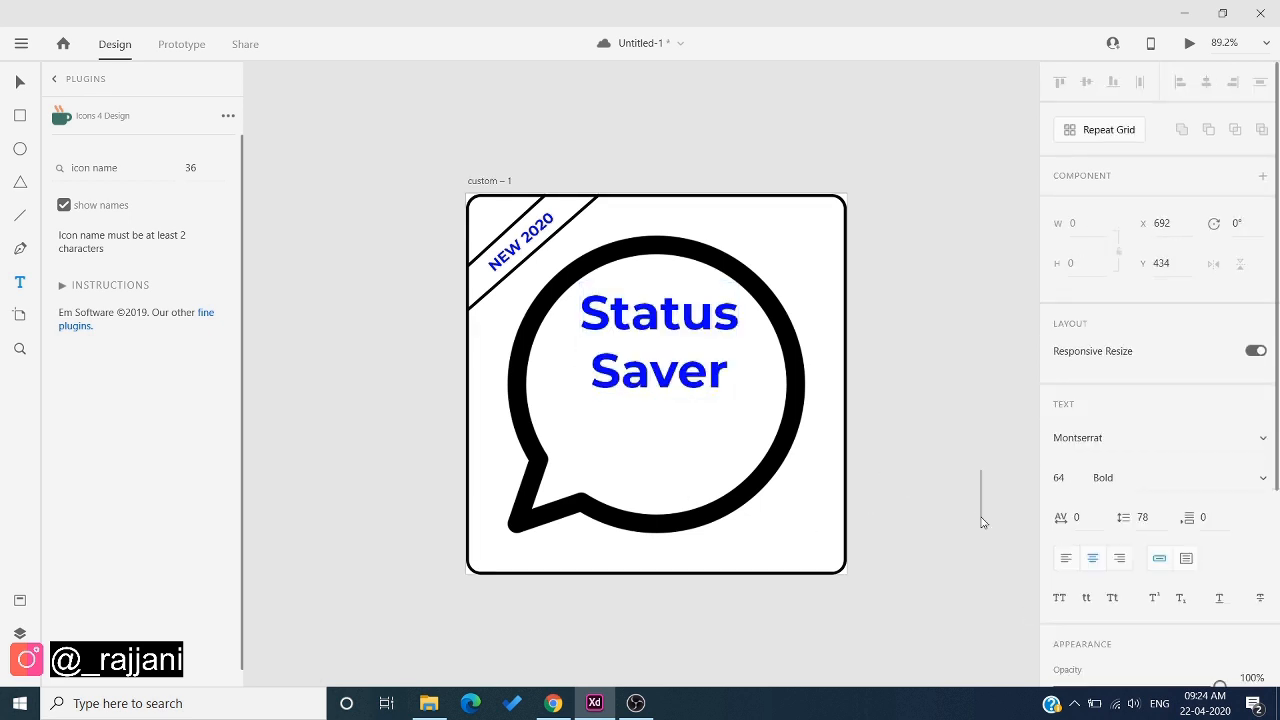
# Search the Icons 4 Design plugin for "Save" icons and clear the search term
pyautogui.click(109, 82)
pyautogui.click(97, 126)
pyautogui.click(90, 172)
pyautogui.write('Save')
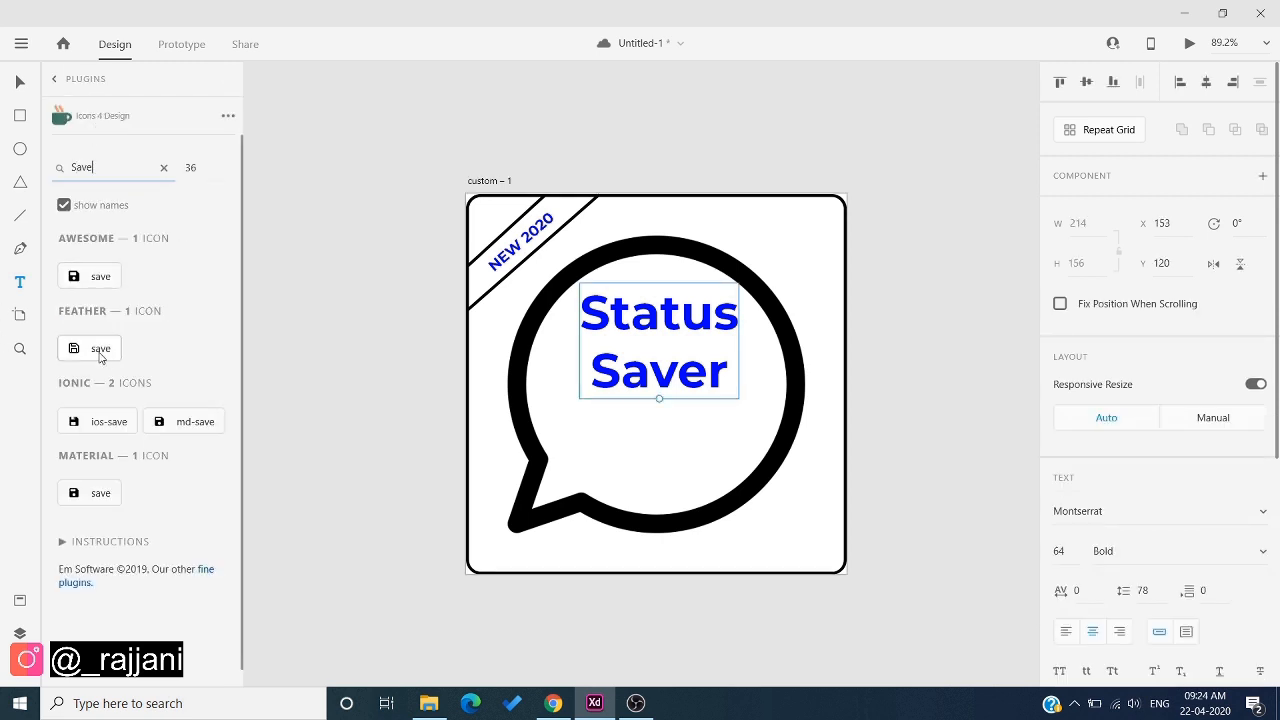
pyautogui.press('BackSpace')
pyautogui.press('BackSpace')
pyautogui.press('BackSpace')
pyautogui.press('BackSpace')
# Search the icon plugin for "Download", insert the Awesome download icon and enlarge it to about 128 × 119 below the "Status Saver" text
pyautogui.write('Down')
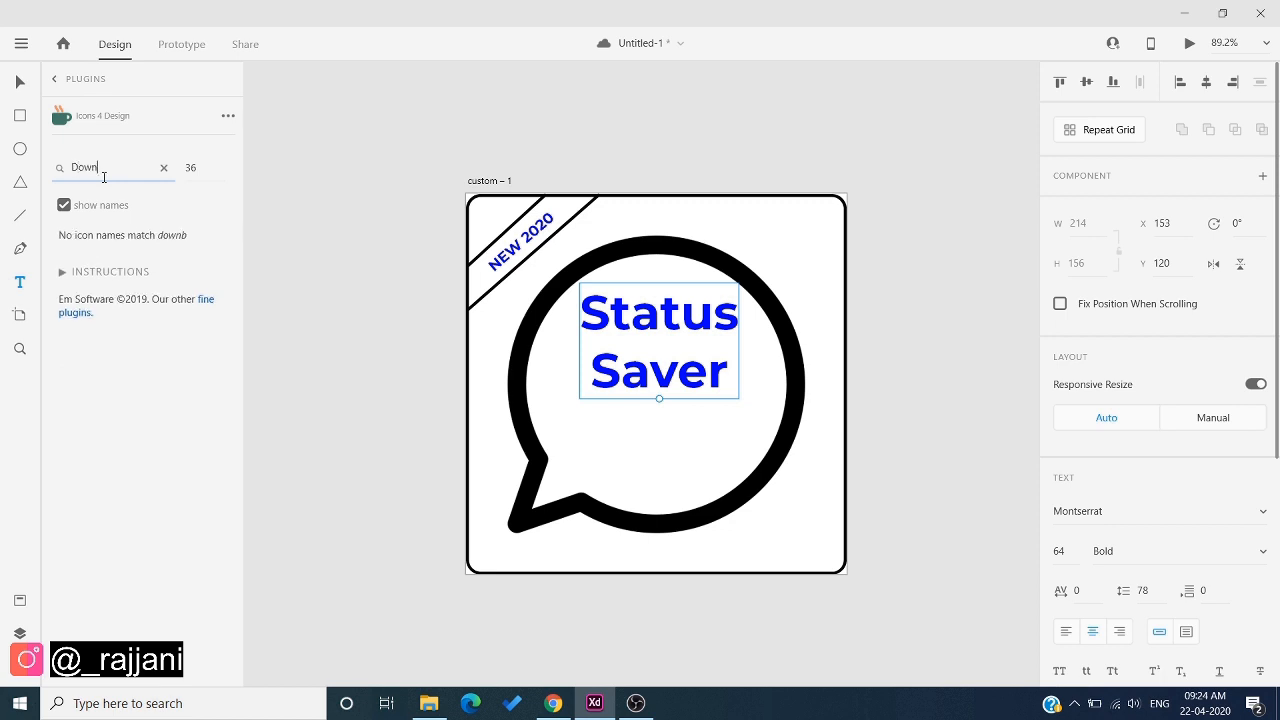
pyautogui.write('d')
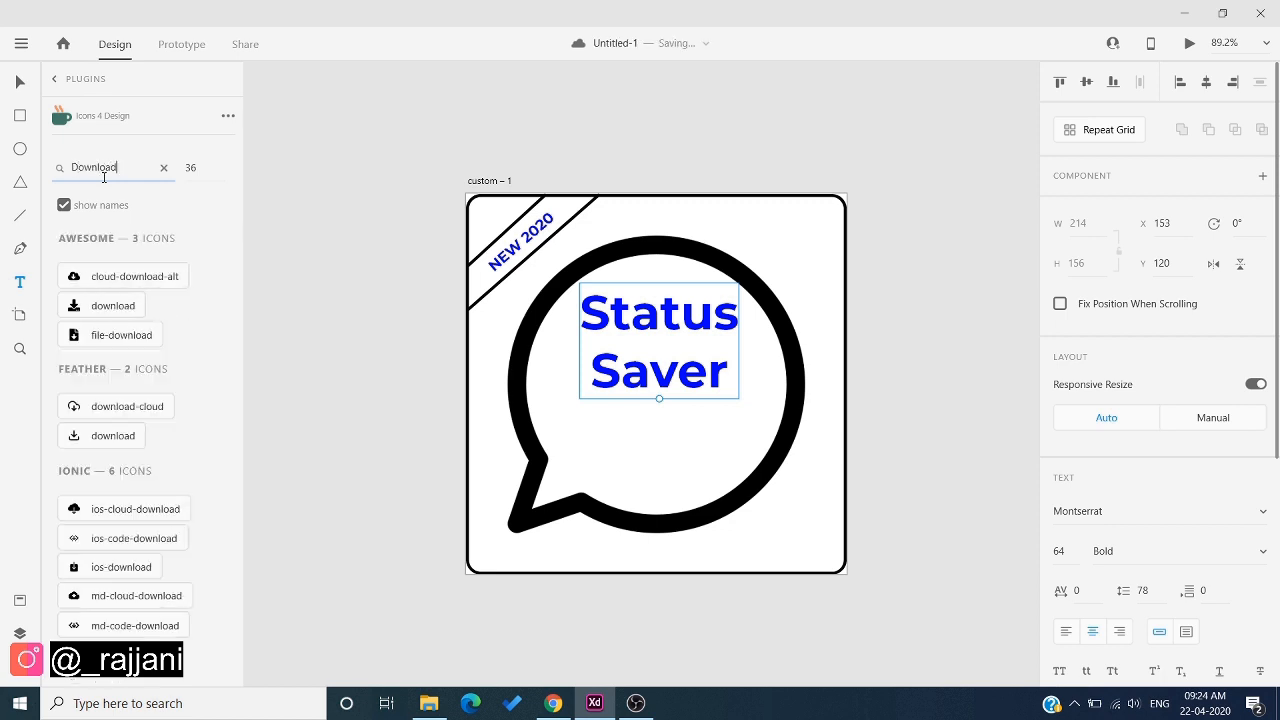
pyautogui.click(103, 306)
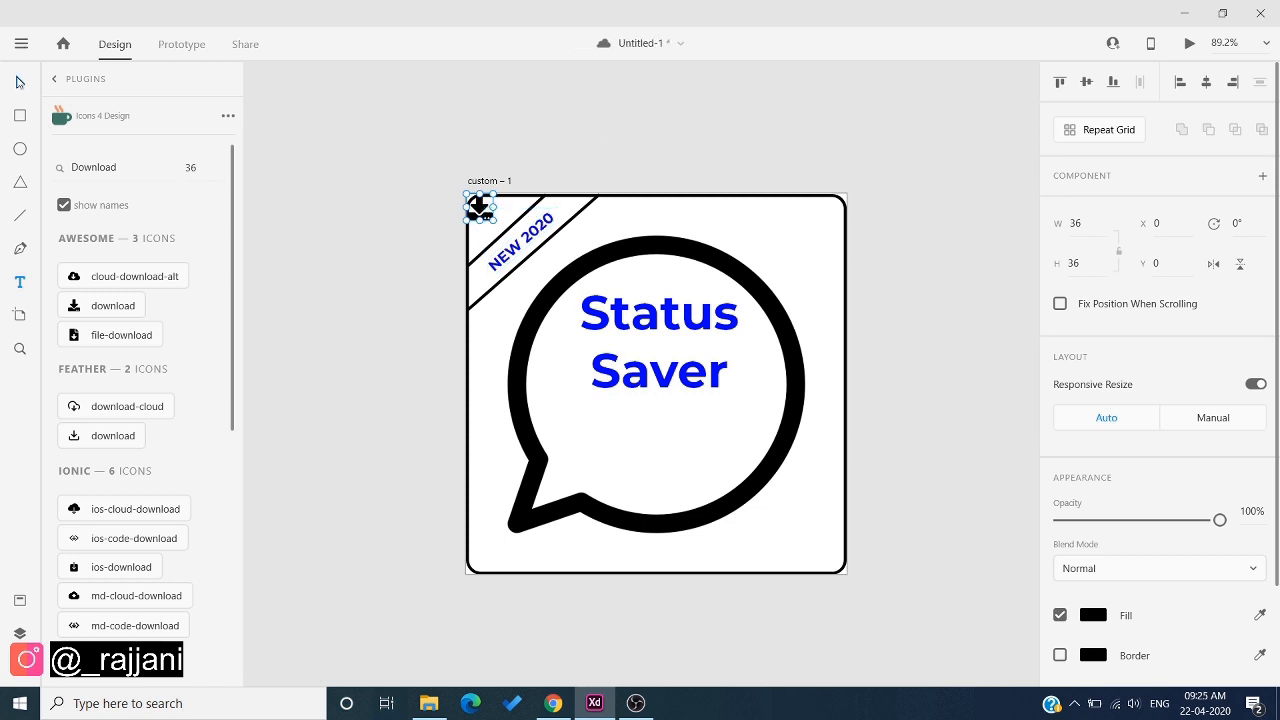
pyautogui.moveTo(480, 208); pyautogui.dragTo(598, 488)
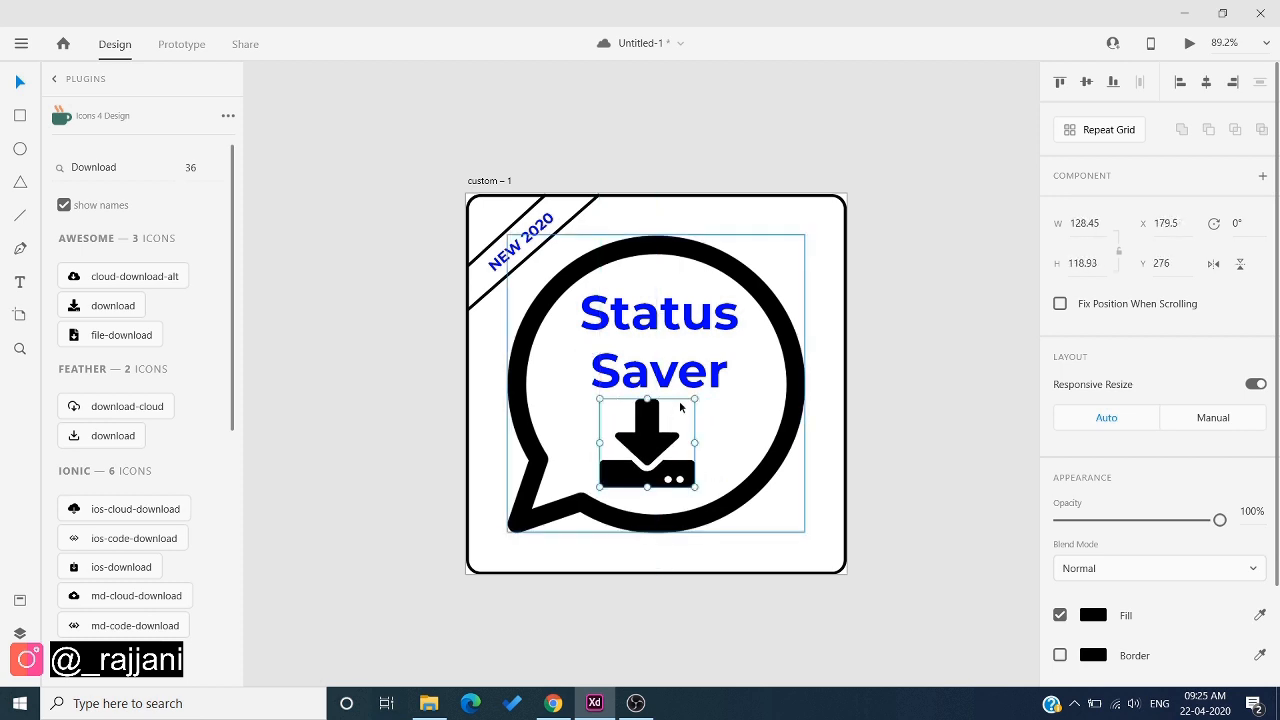
# Try to set the download icon's height to 120
pyautogui.click(1075, 262)
pyautogui.press('Up')
pyautogui.press('Up')
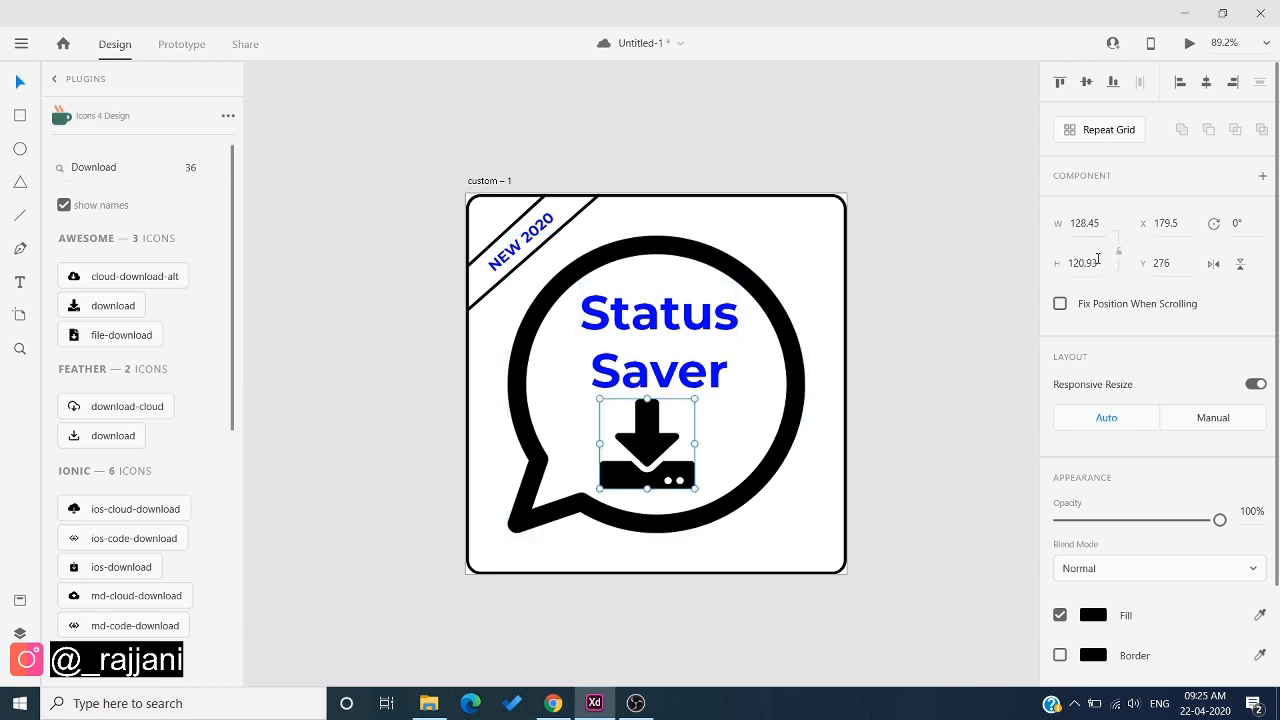
pyautogui.click(1101, 271)
pyautogui.click(1101, 271)
pyautogui.write('120')
pyautogui.doubleClick(1101, 272)
pyautogui.write('120')
pyautogui.press('Return')
pyautogui.moveTo(1070, 223); pyautogui.dragTo(1086, 223)
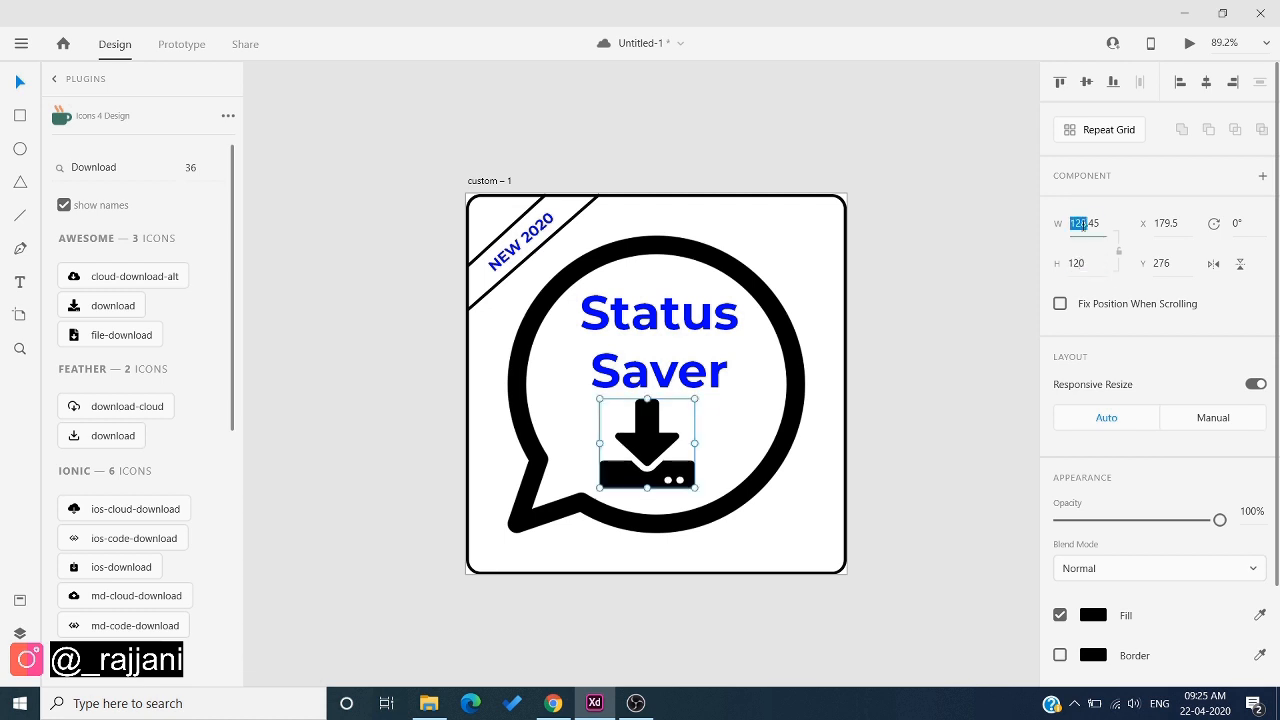
pyautogui.press('Escape')
pyautogui.hotkey('ctrl', 'a')
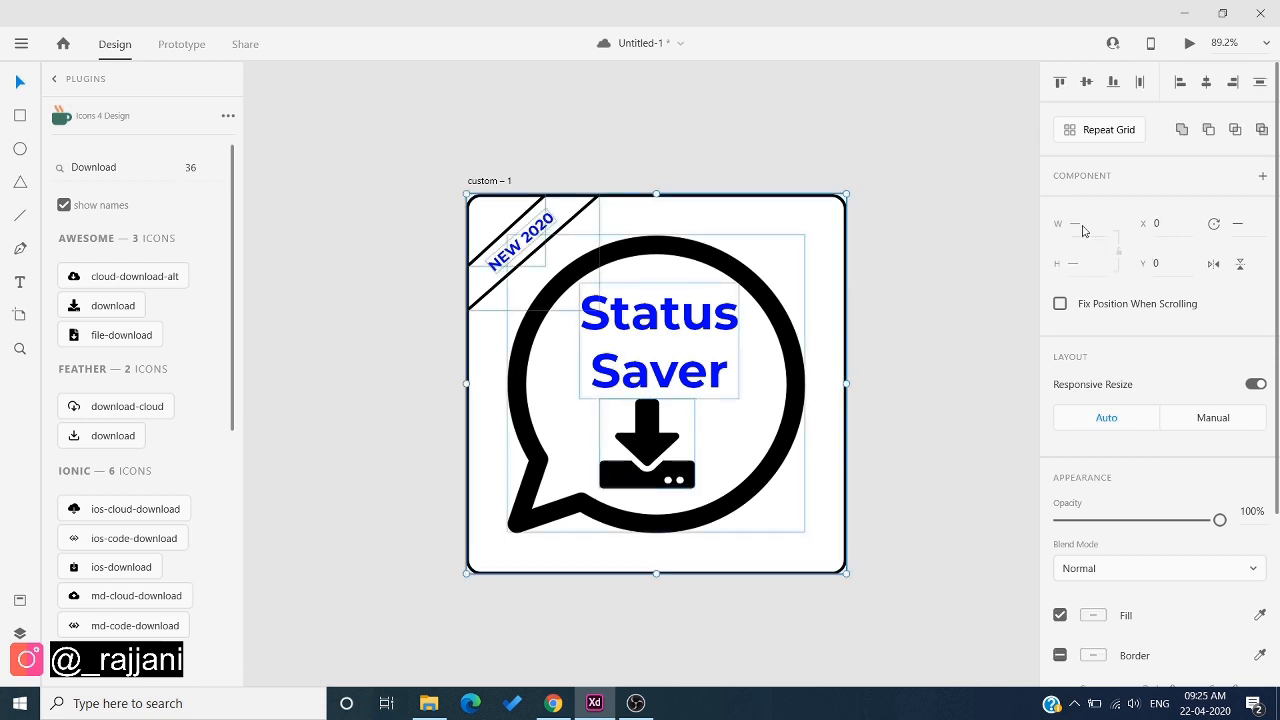
pyautogui.click(1011, 291)
pyautogui.click(709, 457)
pyautogui.click(1081, 224)
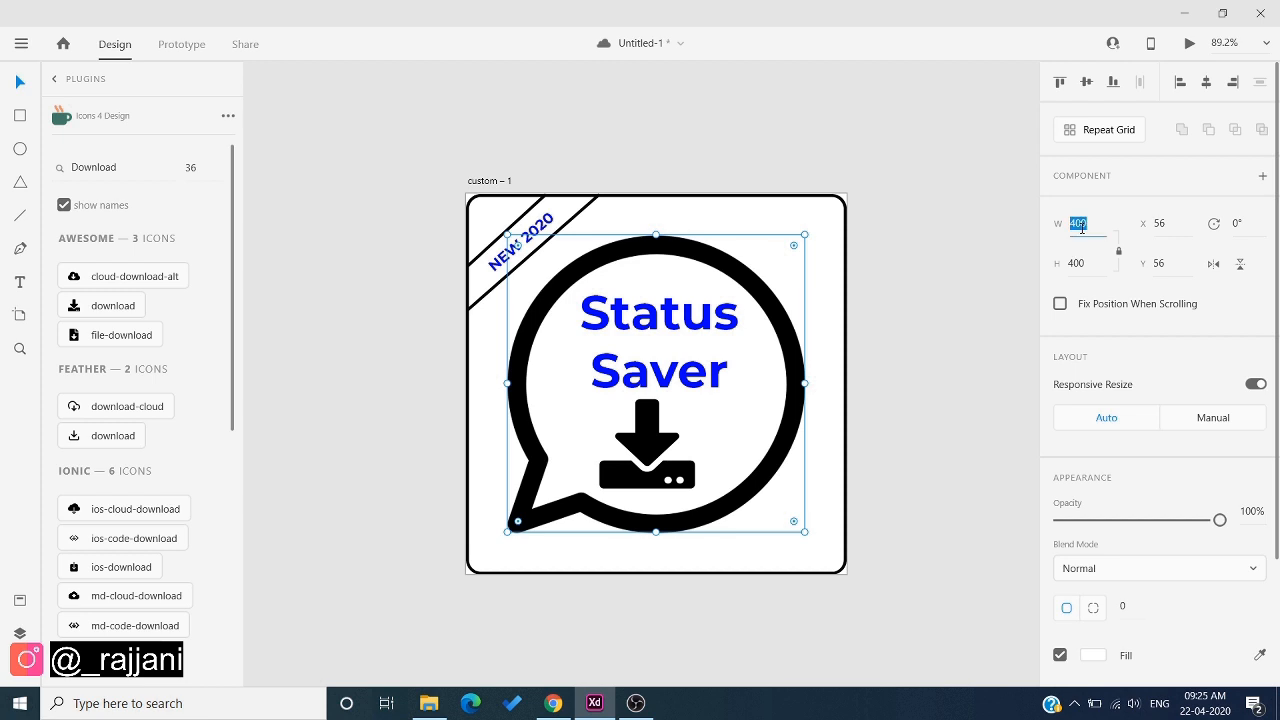
pyautogui.doubleClick(627, 435)
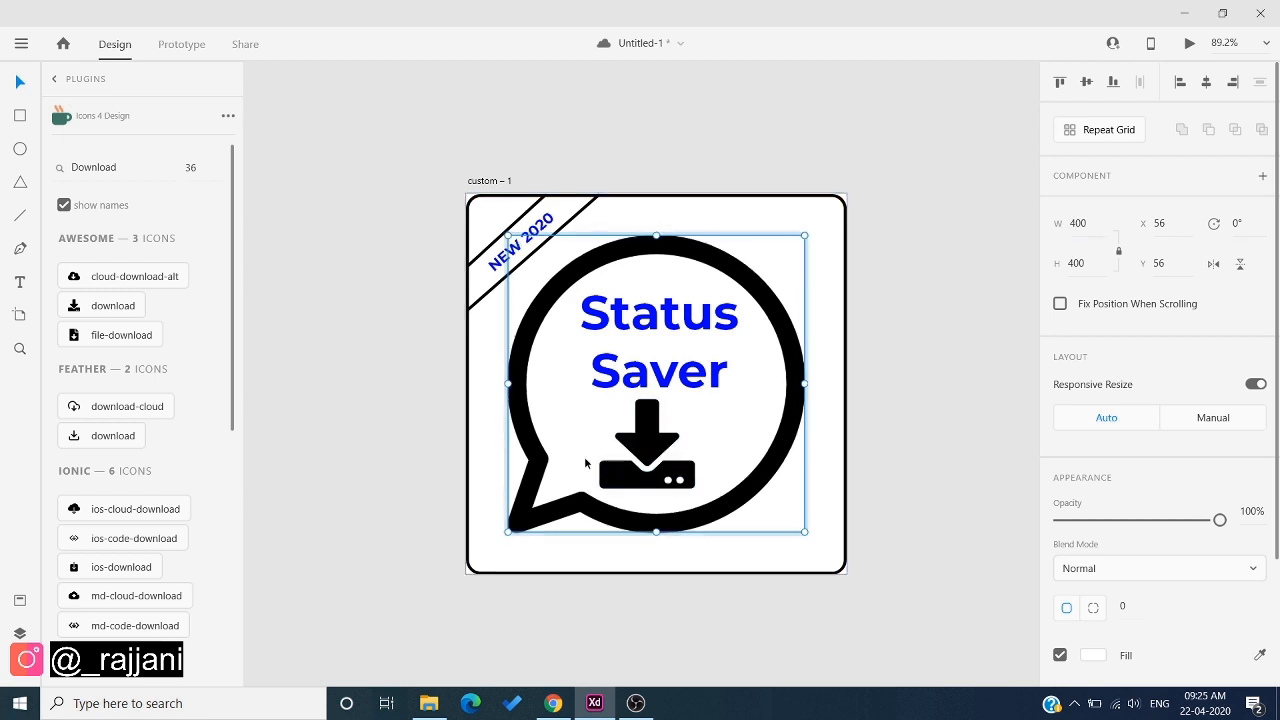
# Resize the download icon to 120 × 120 and center it horizontally inside the speech bubble
pyautogui.click(641, 470)
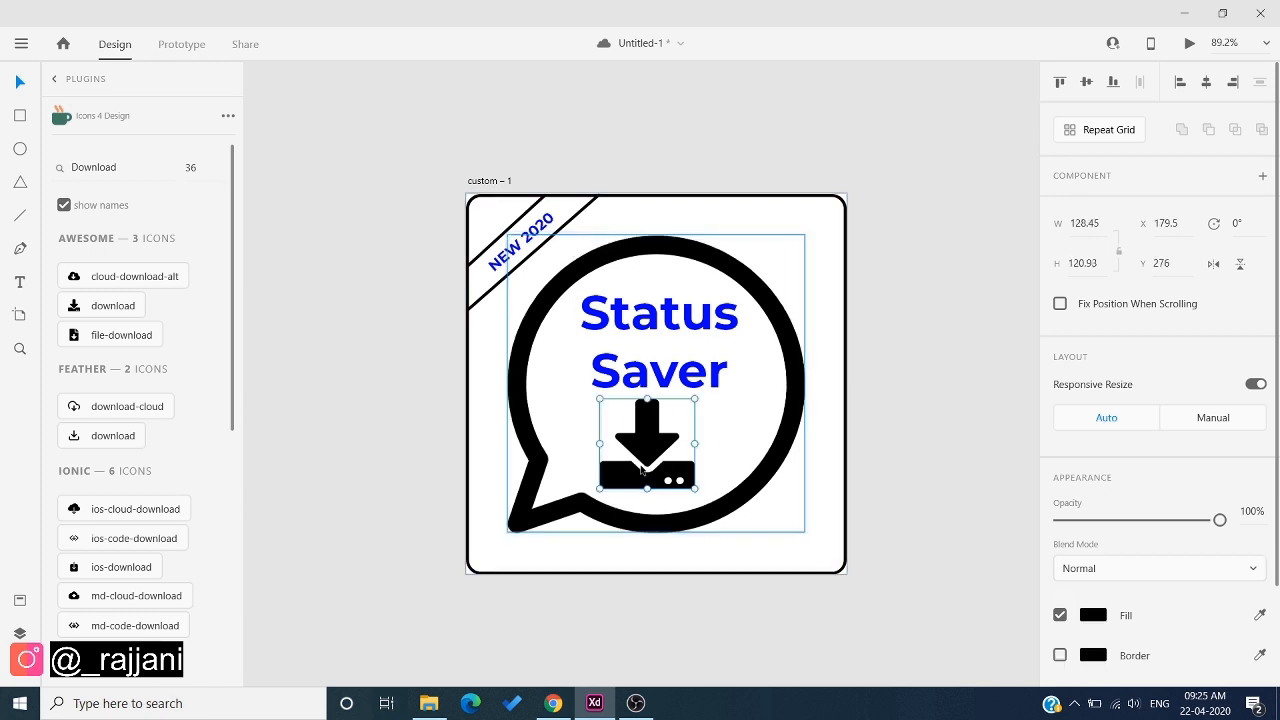
pyautogui.moveTo(1102, 223); pyautogui.dragTo(1059, 223)
pyautogui.write('120')
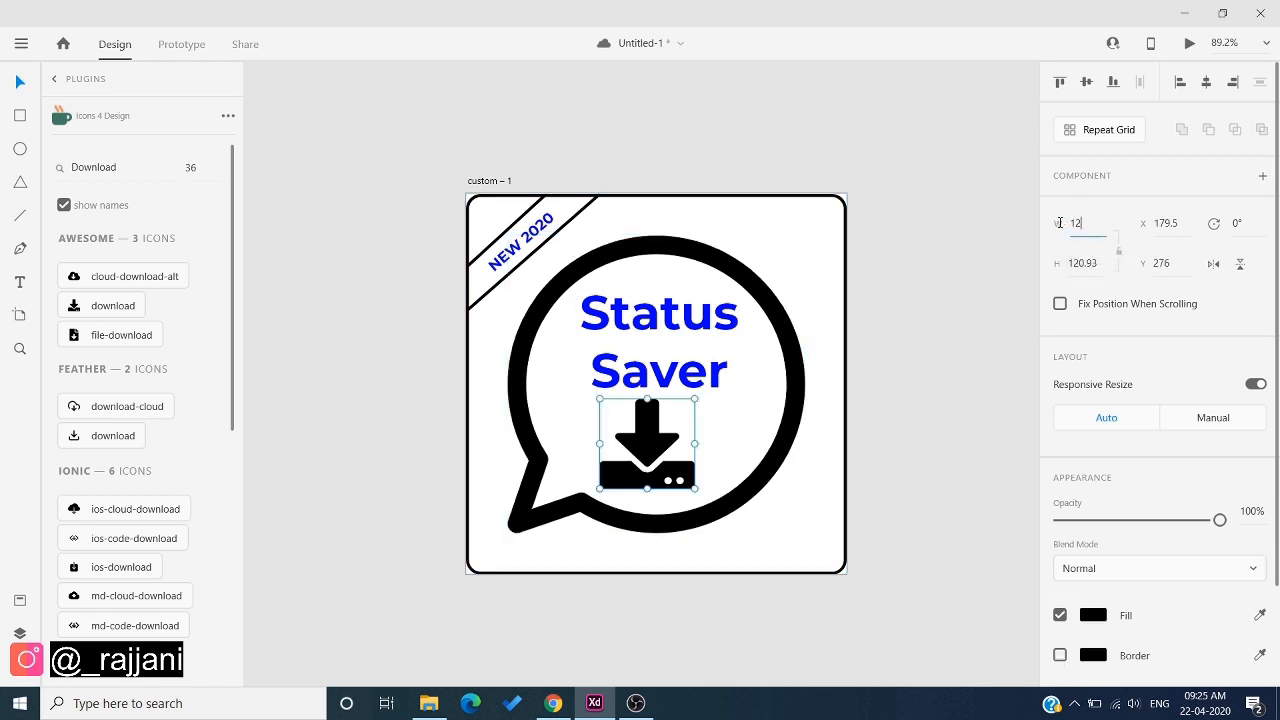
pyautogui.press('Return')
pyautogui.moveTo(1100, 266); pyautogui.dragTo(1054, 267)
pyautogui.write('120')
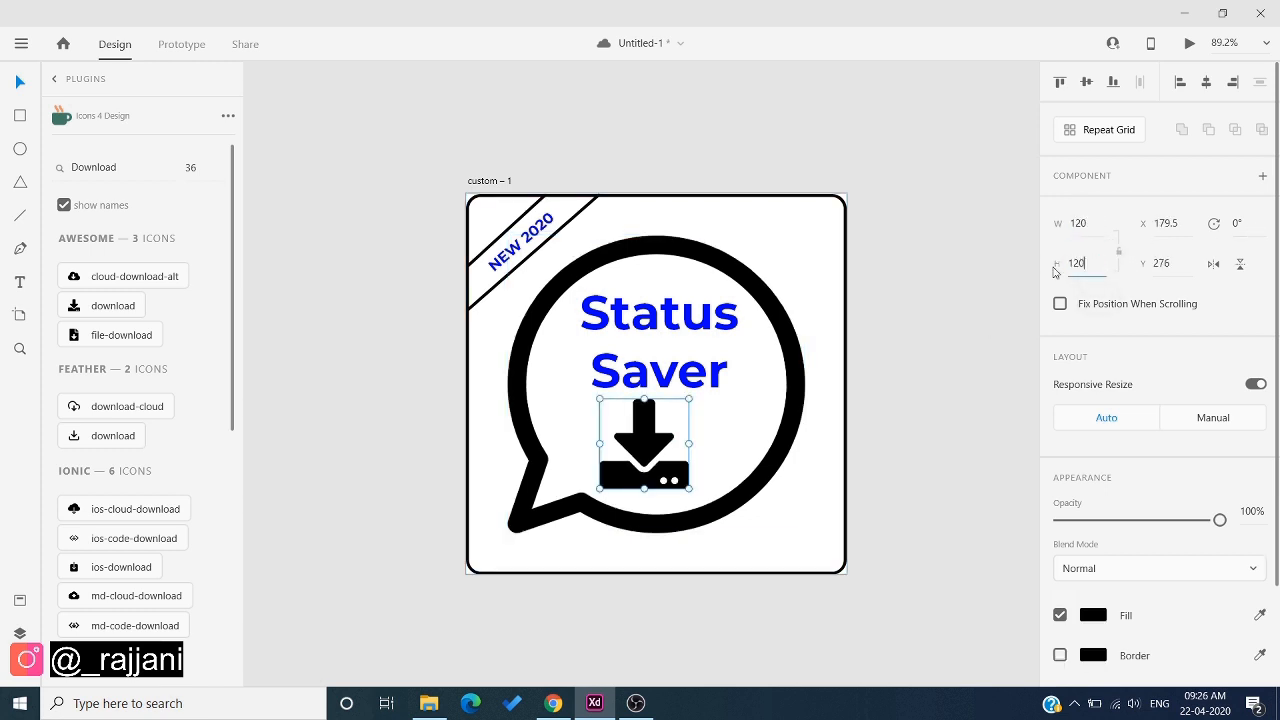
pyautogui.press('Return')
pyautogui.moveTo(642, 441); pyautogui.dragTo(655, 441)
# Change the fill of the download icon to blue #0505FD
pyautogui.scroll(-2, 1113, 634)
pyautogui.scroll(-1, 1113, 634)
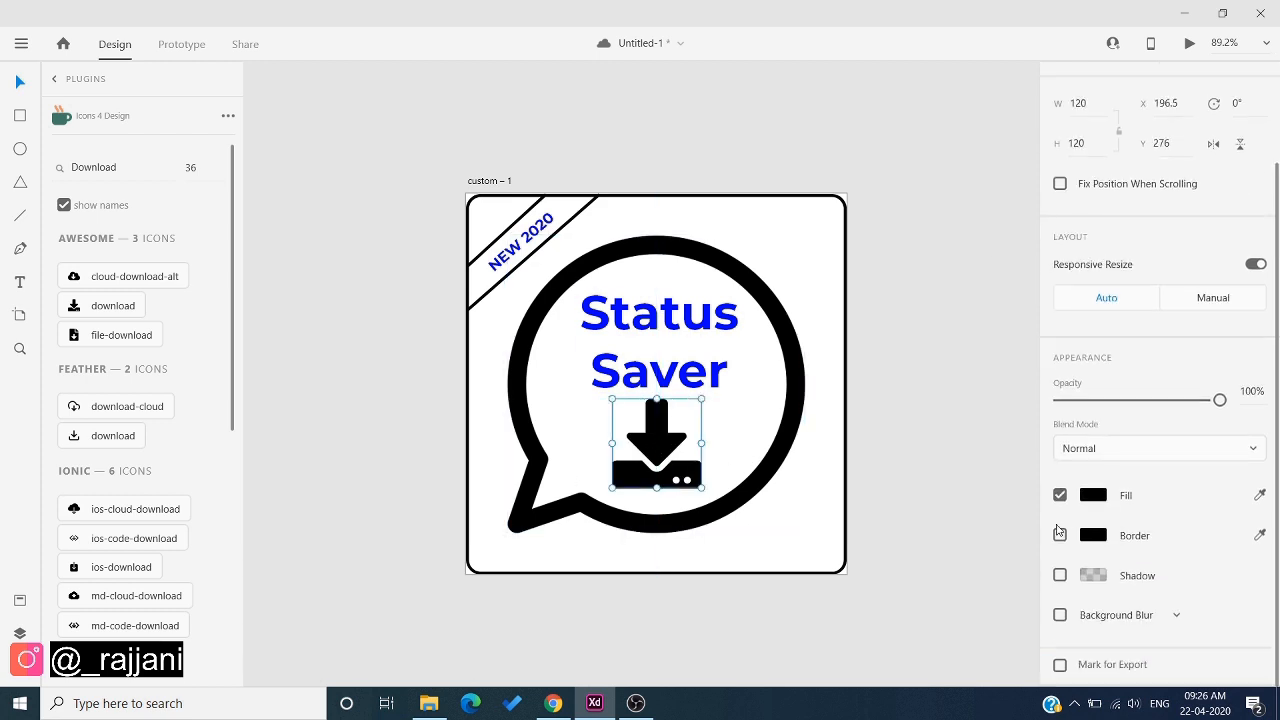
pyautogui.click(1090, 501)
pyautogui.write('#0505FD')
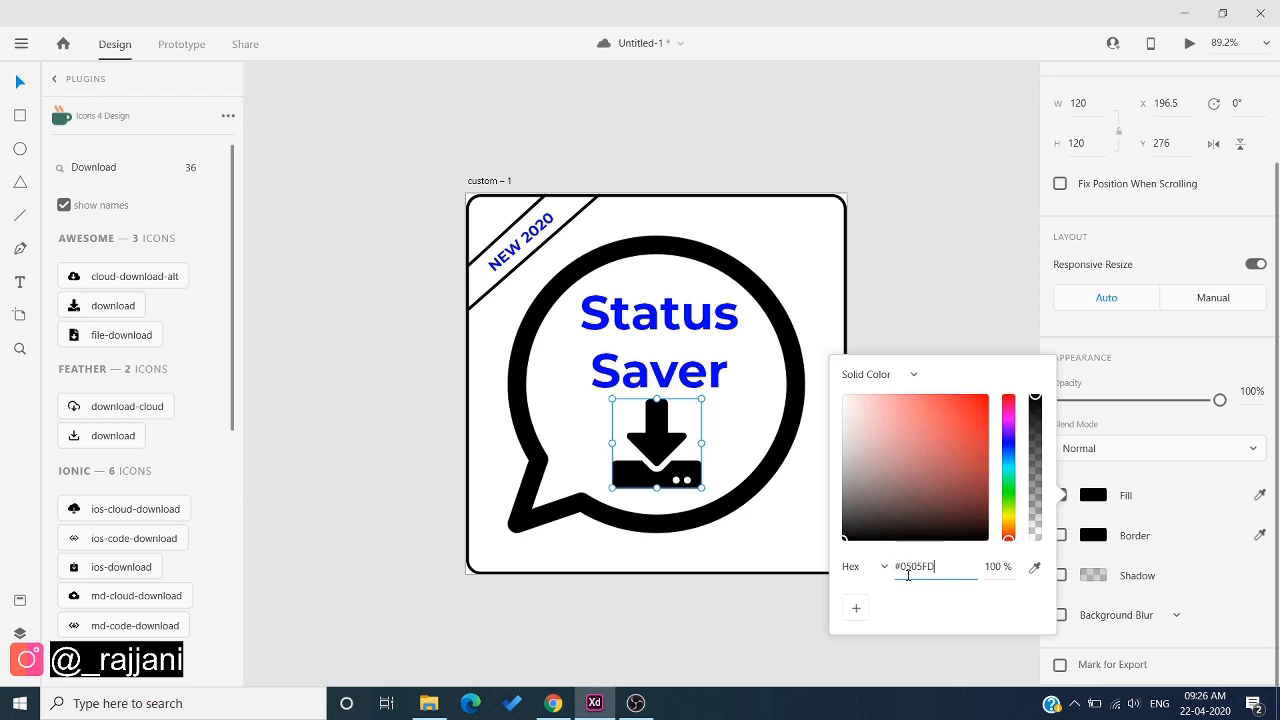
pyautogui.press('Return')
pyautogui.click(955, 256)
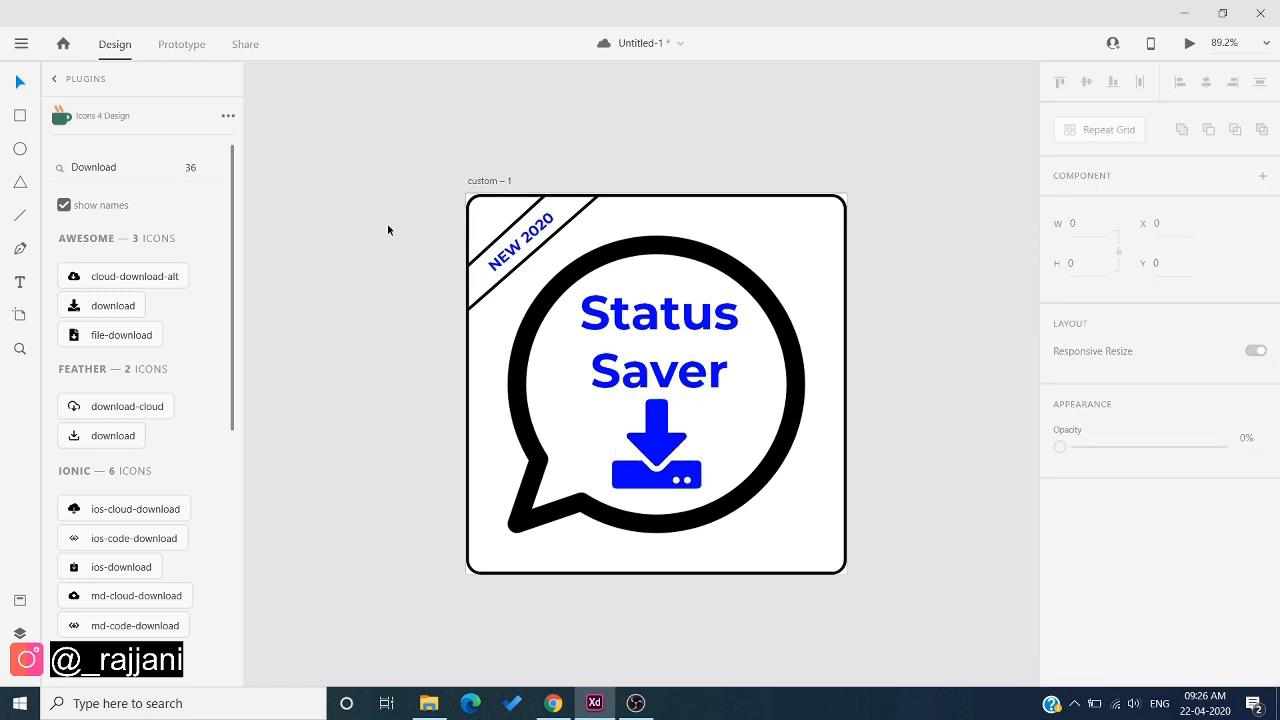
# Rename the artboard as "logo"
pyautogui.click(480, 184)
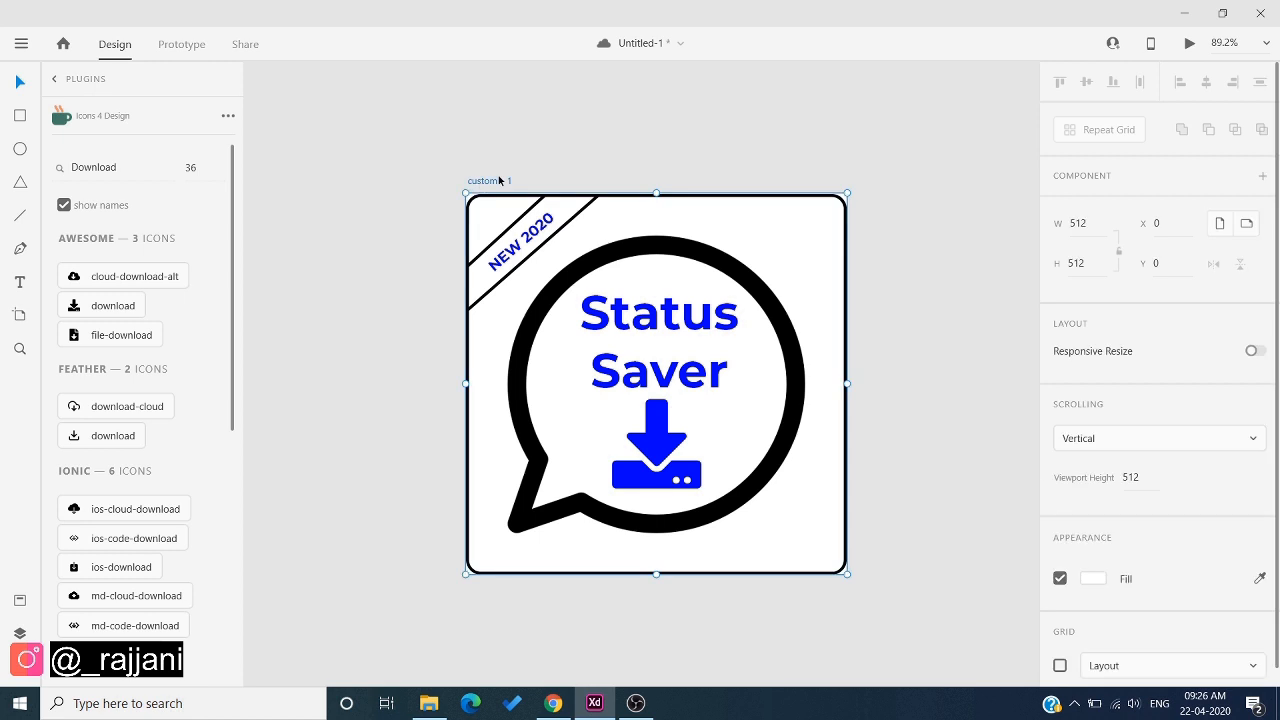
pyautogui.doubleClick(509, 180)
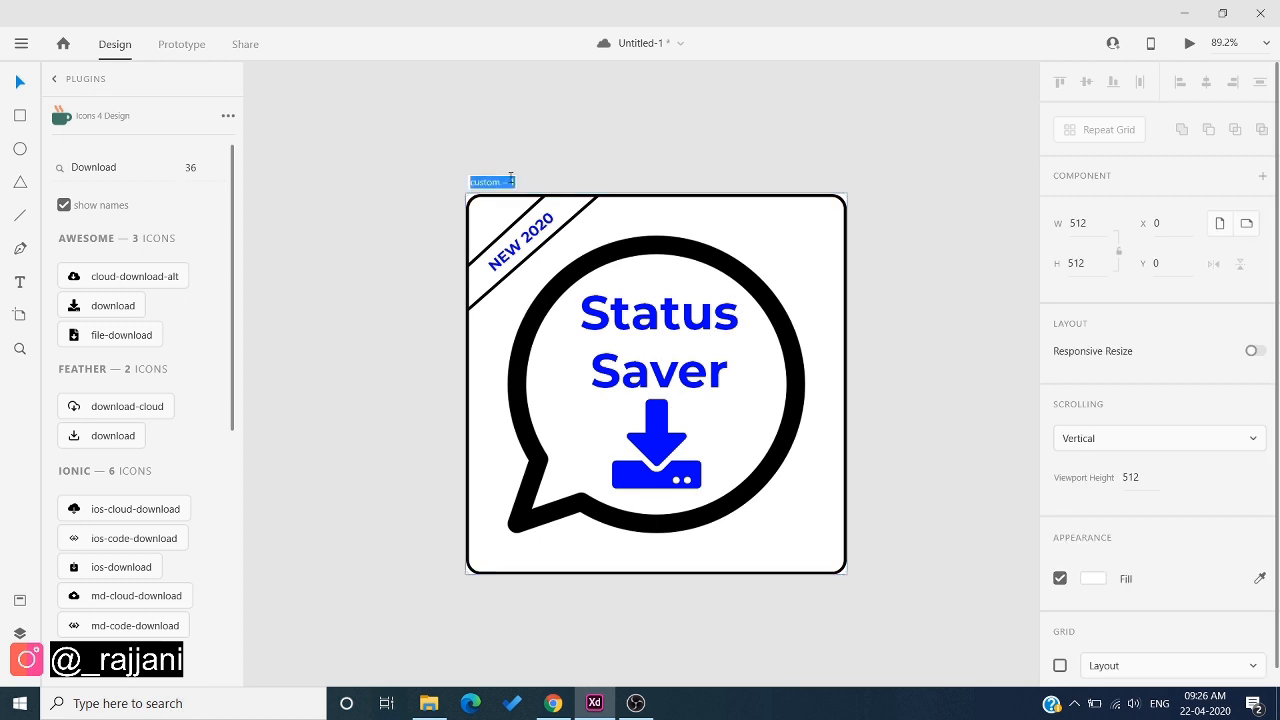
pyautogui.write('logo')
pyautogui.press('Return')
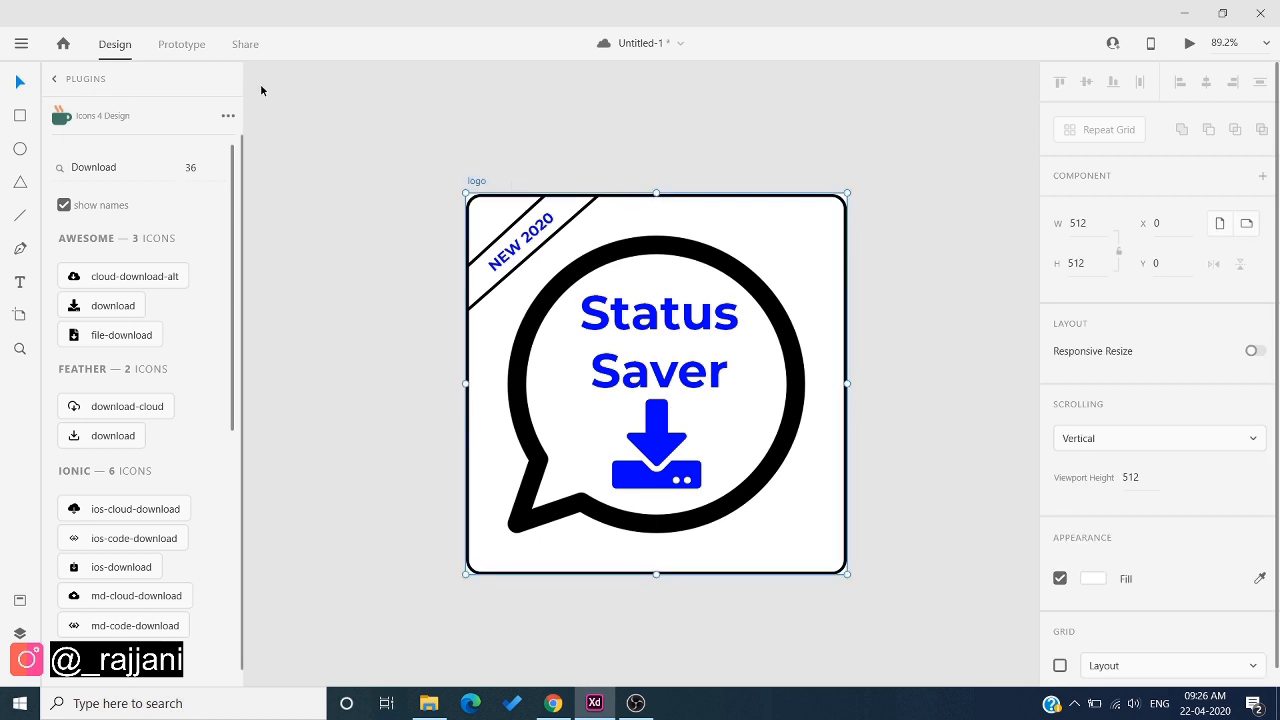
pyautogui.hotkey('ctrl', 's')
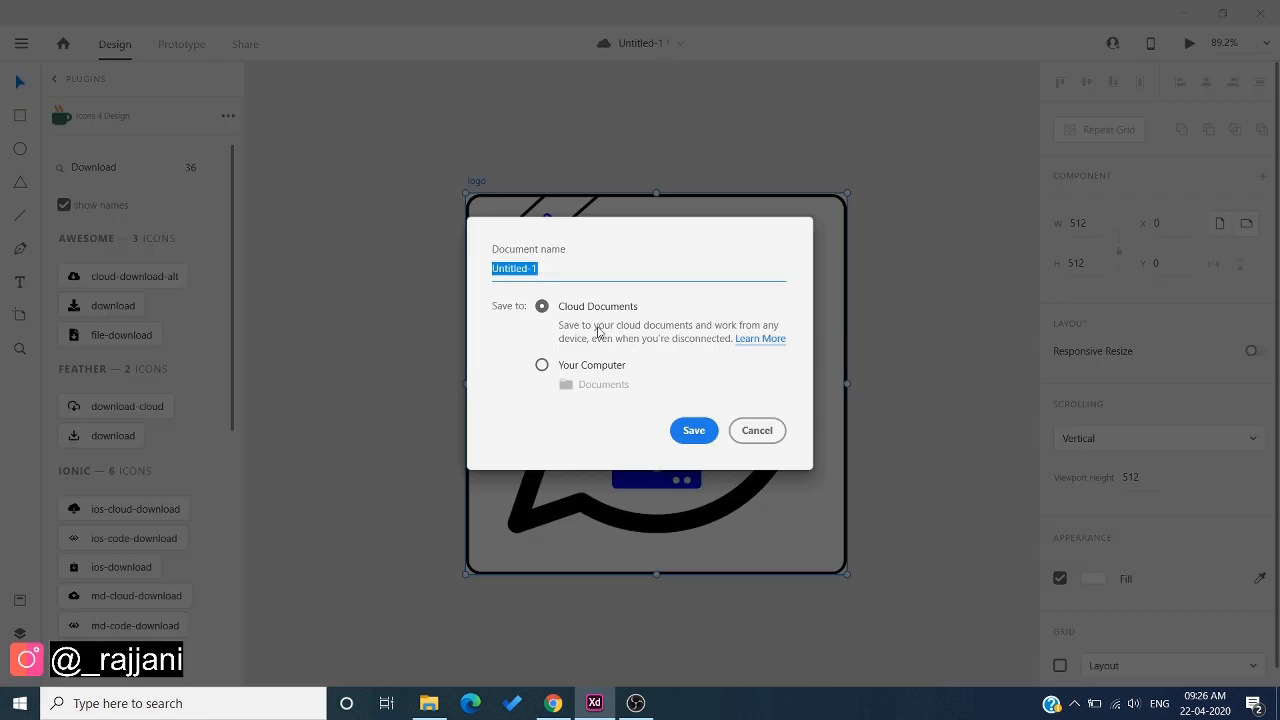
pyautogui.click(757, 432)
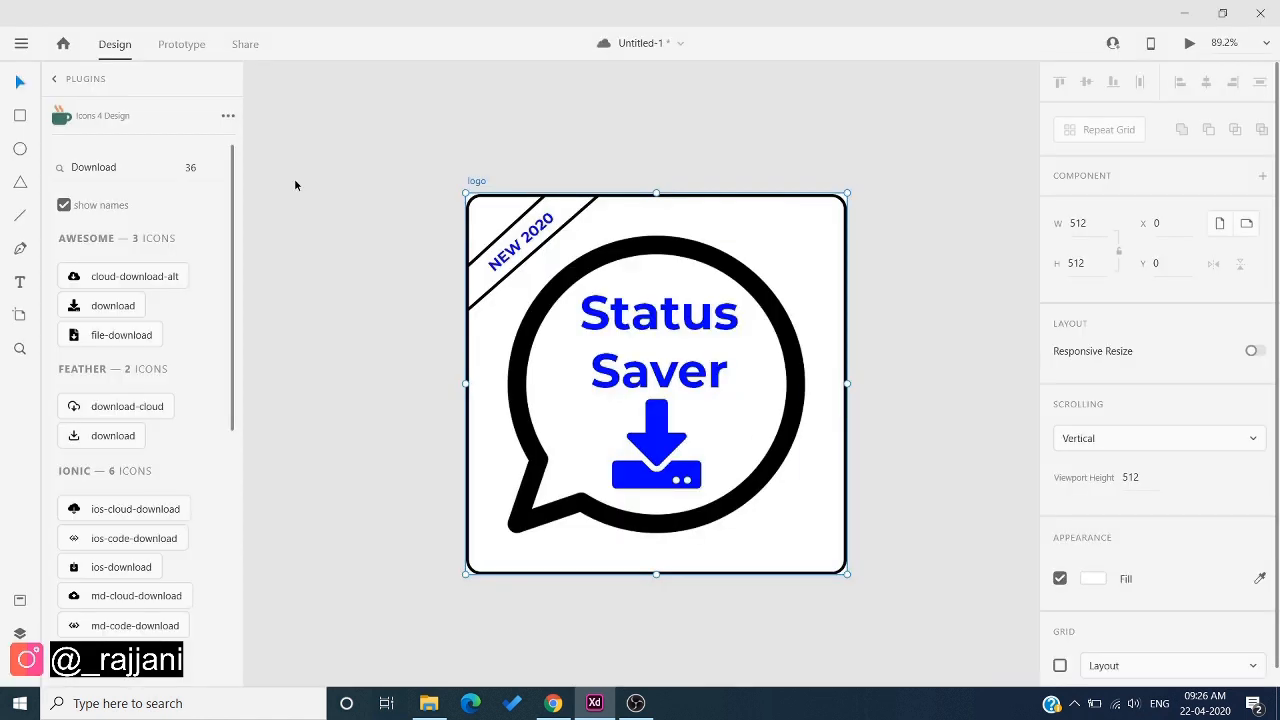
# Select all the artwork on the logo artboard and group it
pyautogui.click(425, 208)
pyautogui.hotkey('ctrl', 'a')
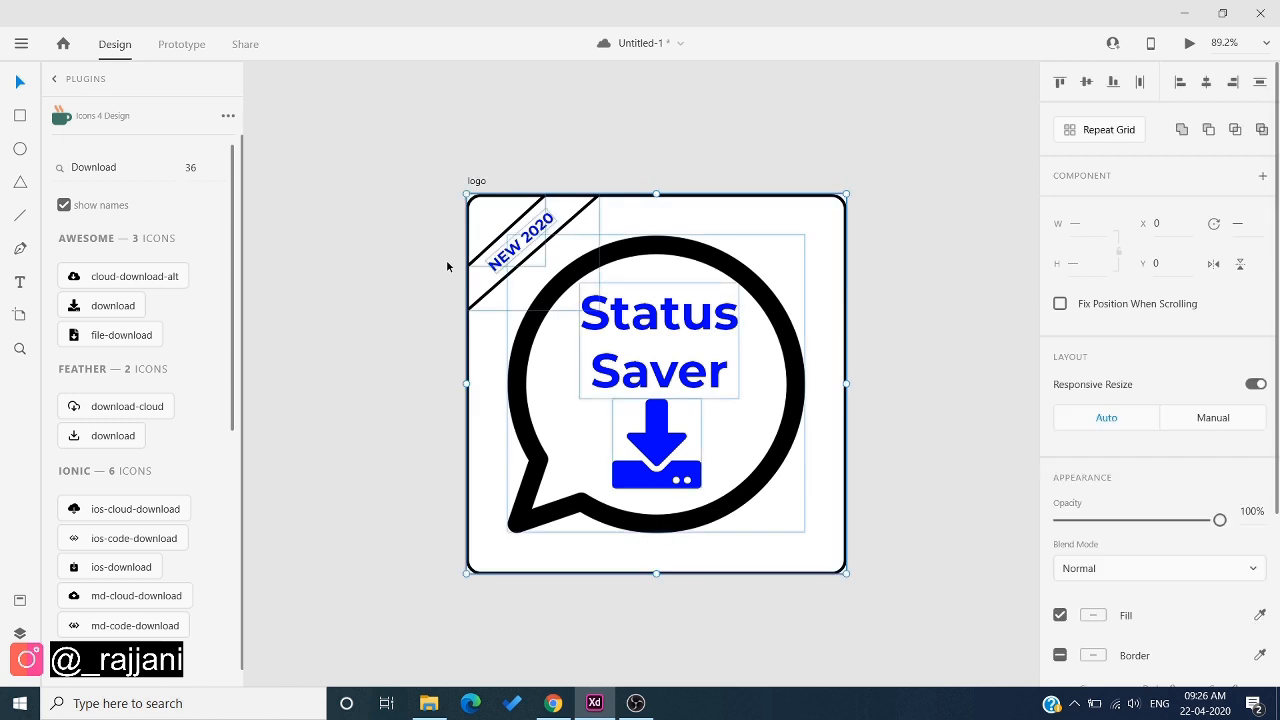
pyautogui.rightClick(706, 214)
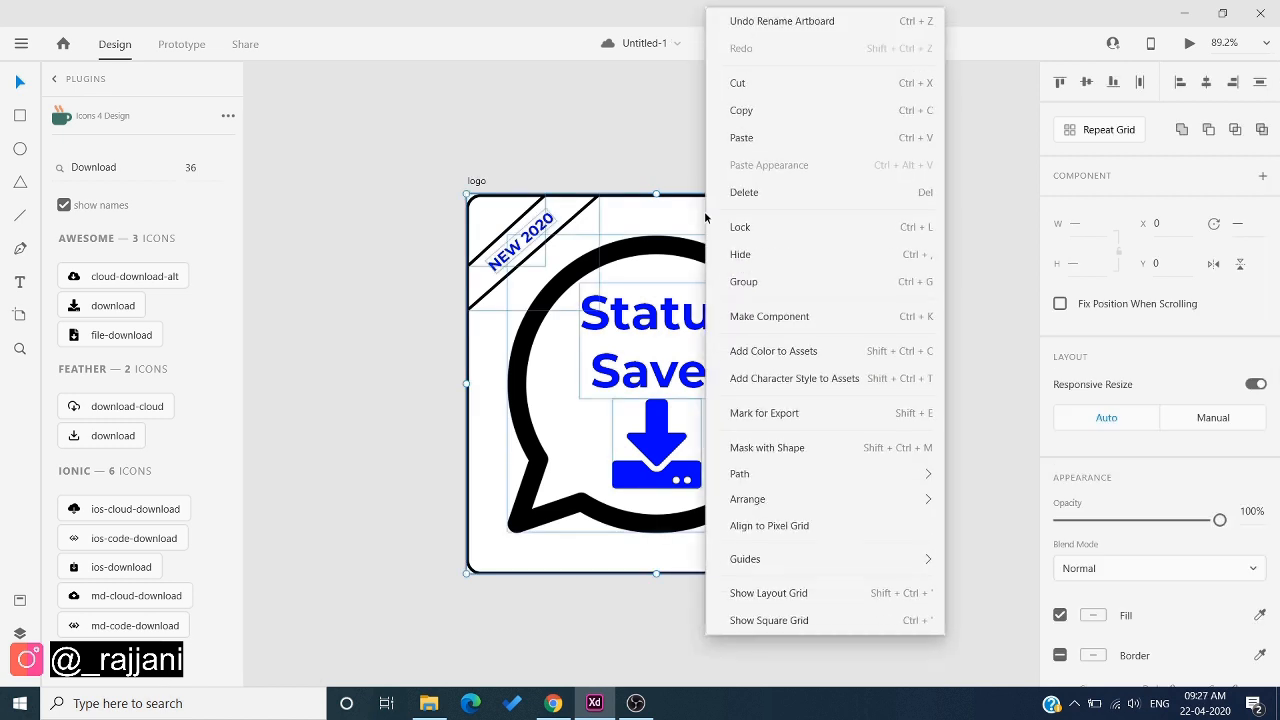
pyautogui.click(750, 284)
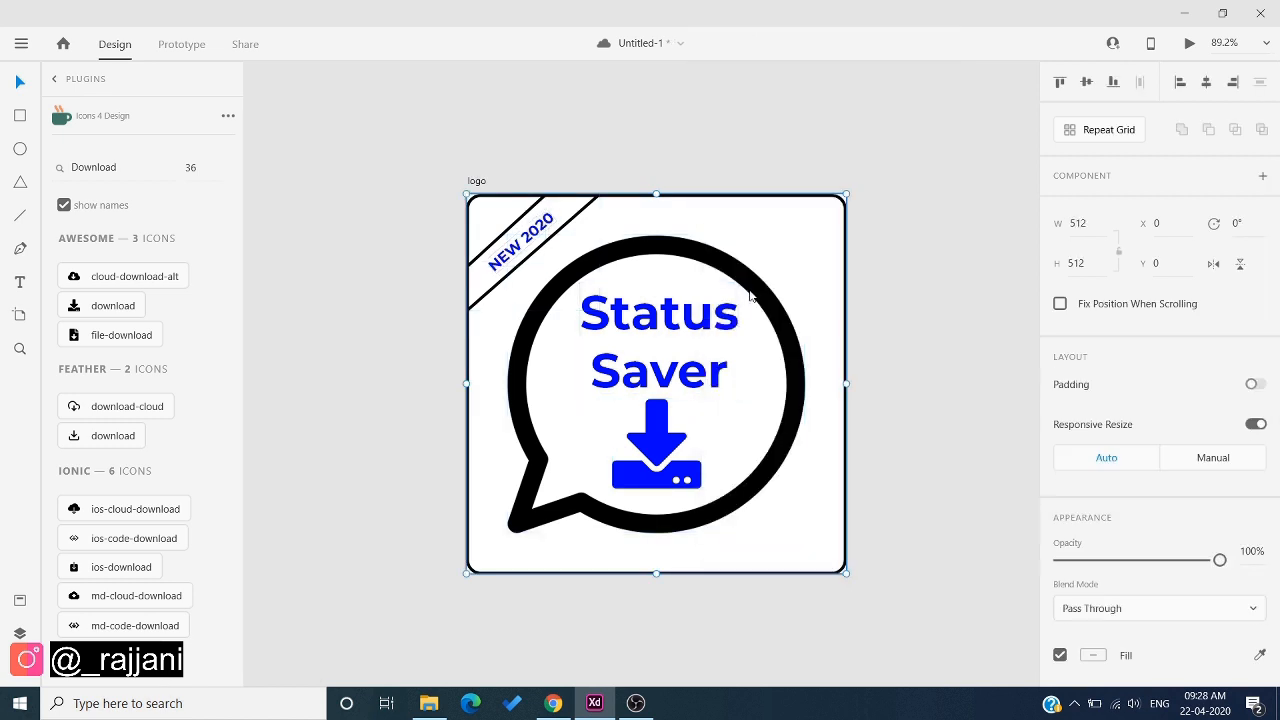
pyautogui.rightClick(466, 194)
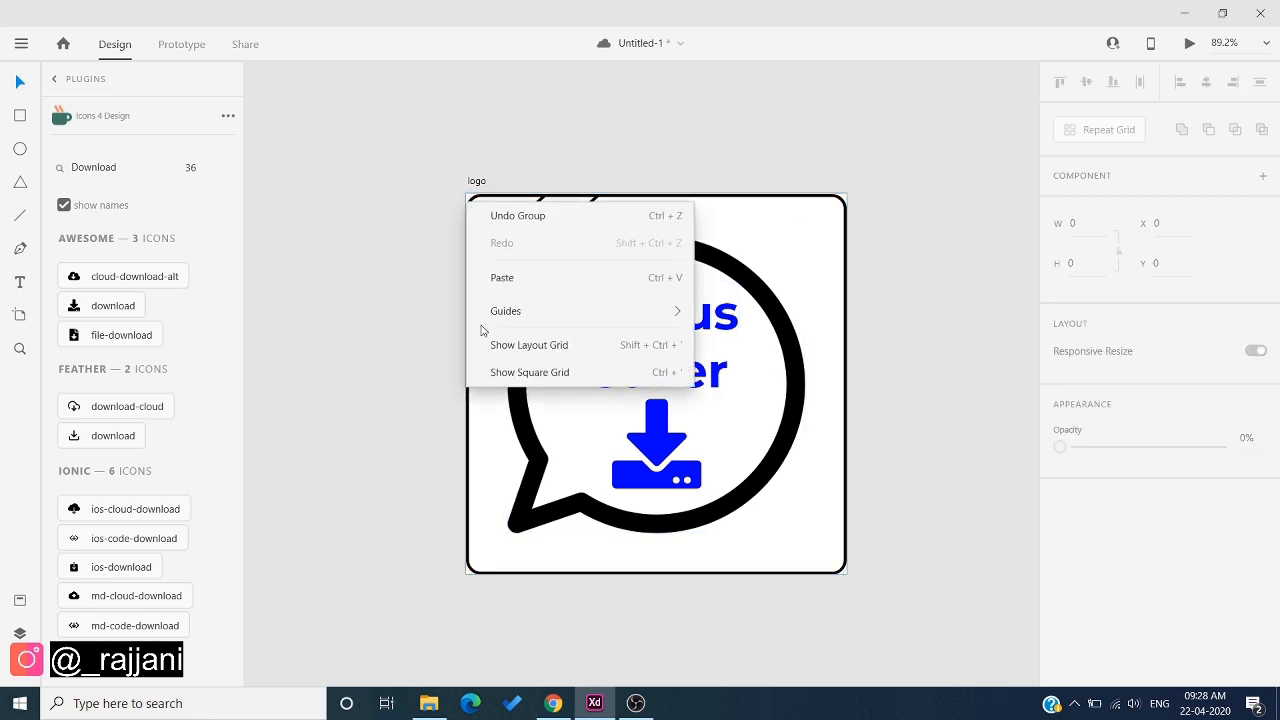
pyautogui.click(371, 306)
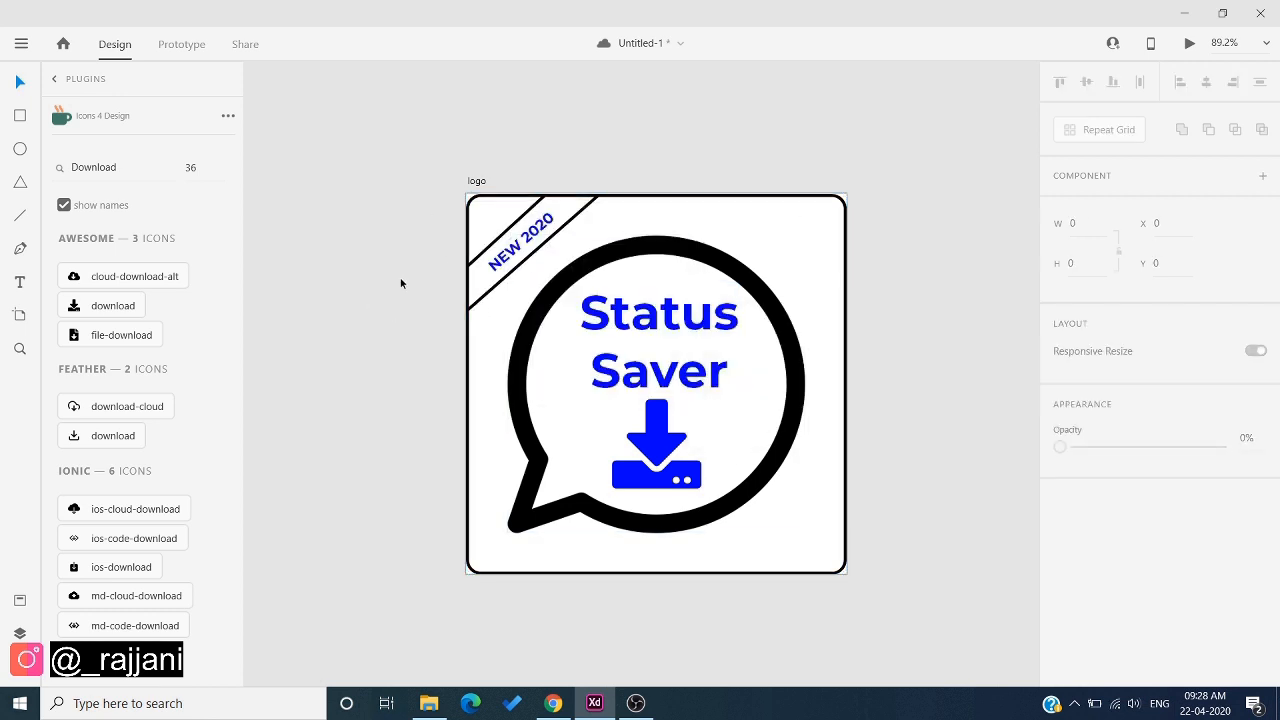
# Export the selected logo group as PNG assets for Android, designed at 100% - mdpi, into "New folder" on the Desktop
pyautogui.click(474, 363)
pyautogui.click(21, 43)
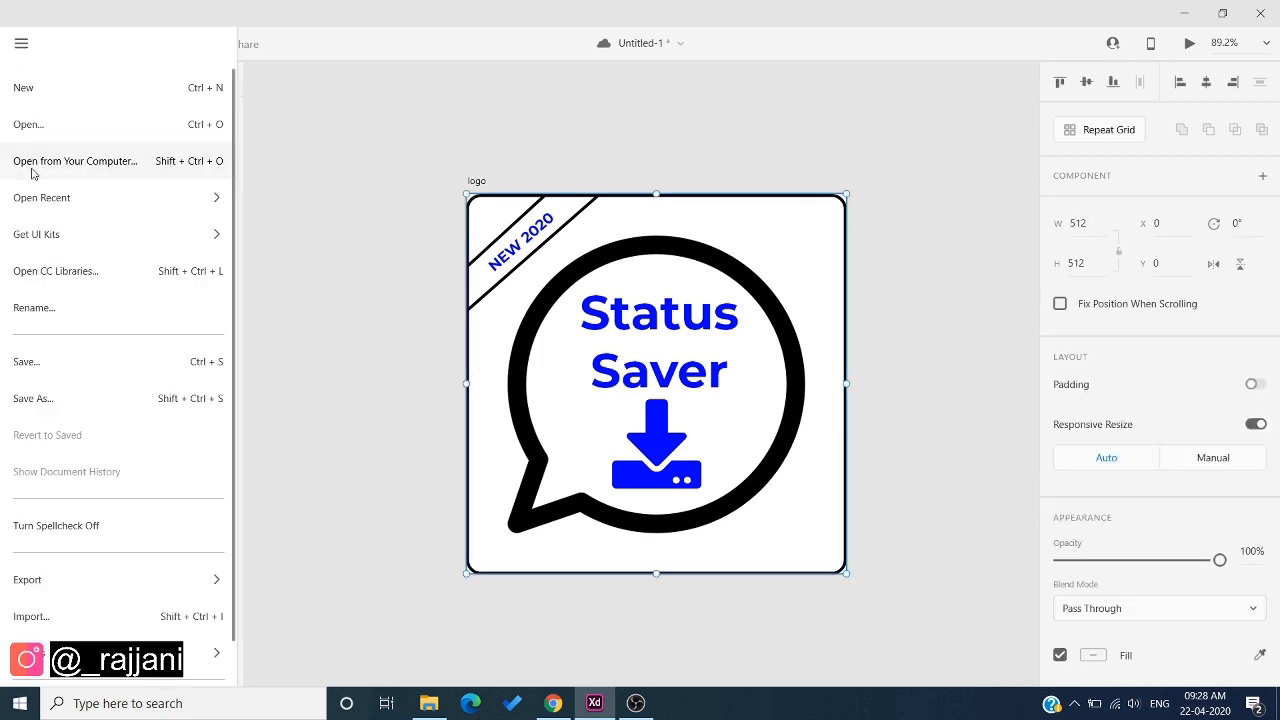
pyautogui.moveTo(57, 583)
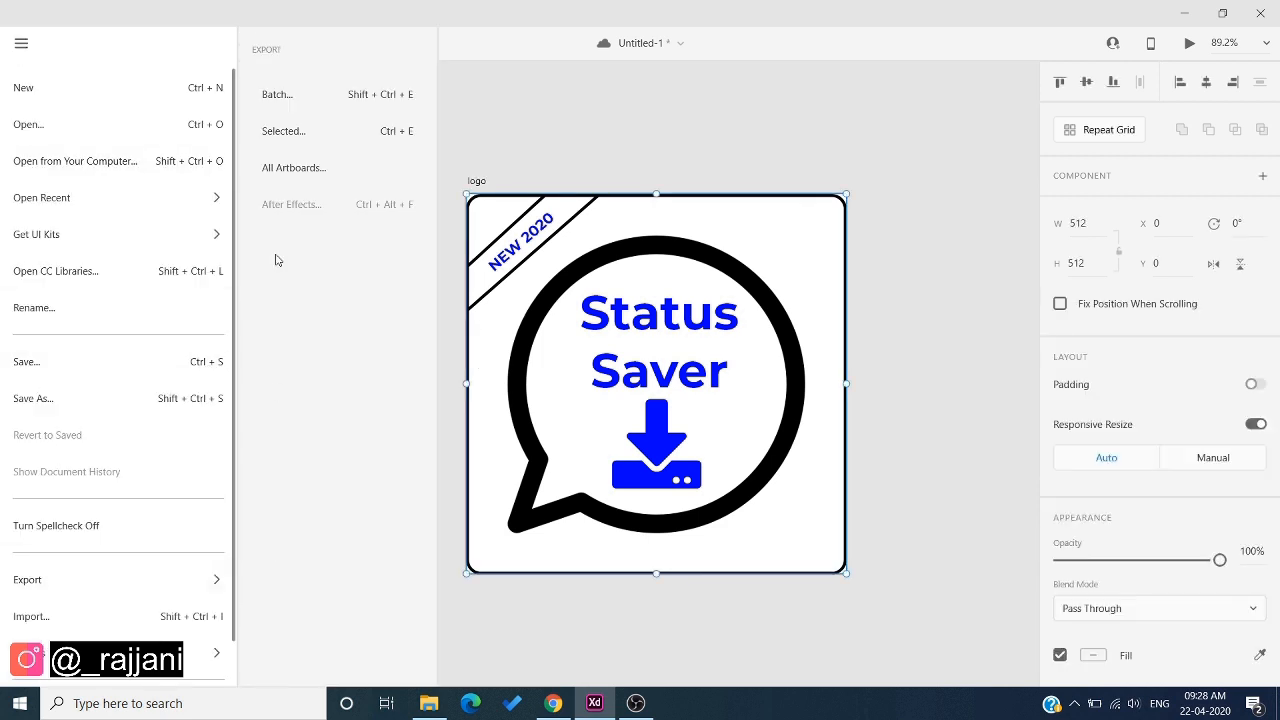
pyautogui.click(285, 130)
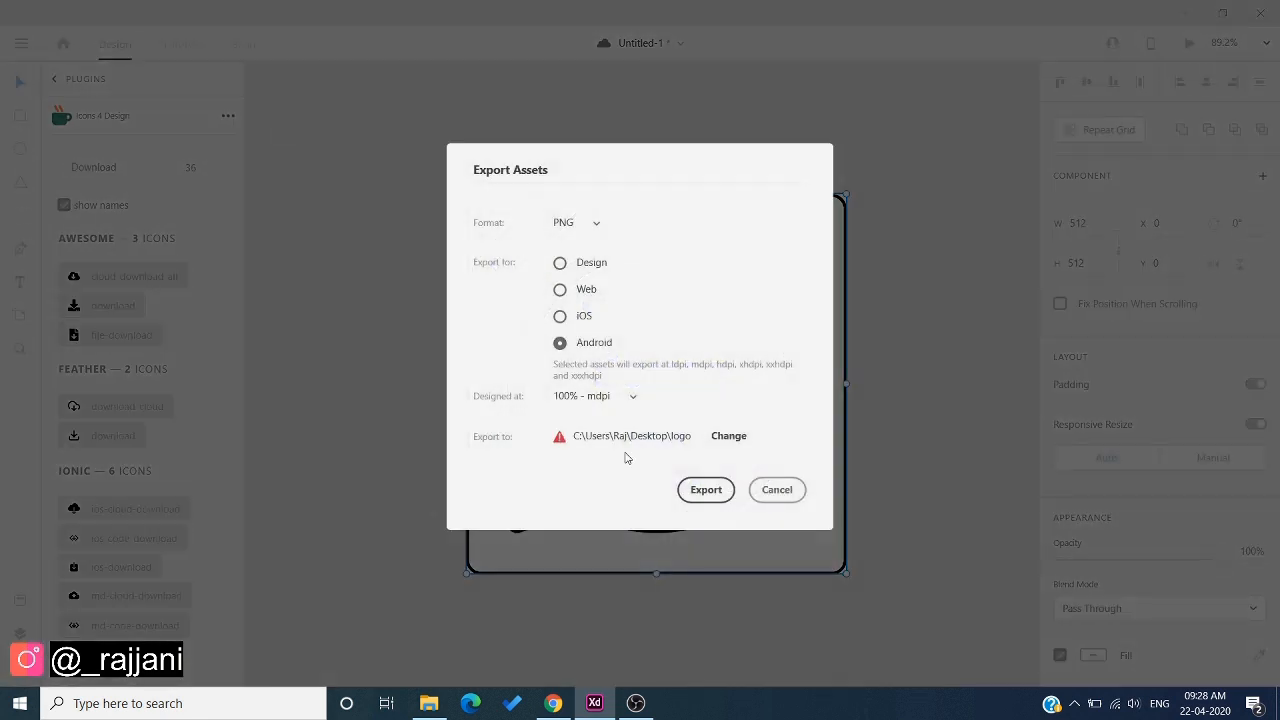
pyautogui.click(699, 491)
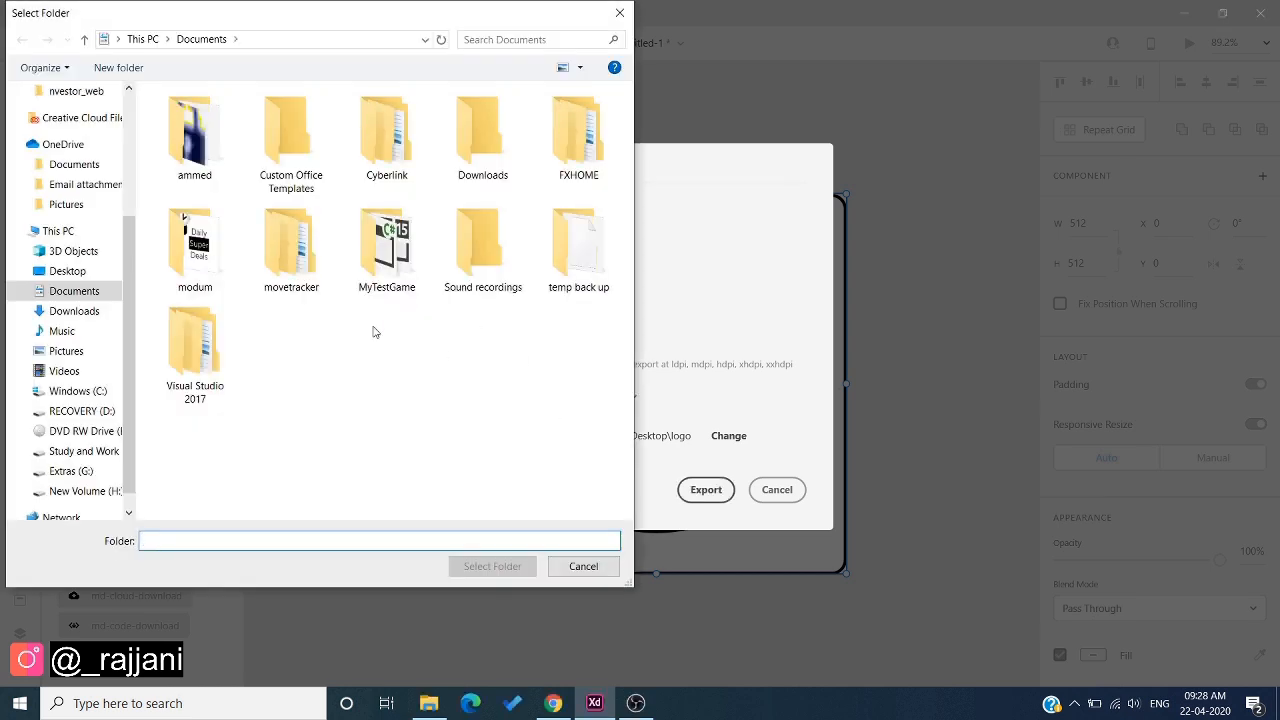
pyautogui.click(67, 271)
pyautogui.doubleClick(190, 130)
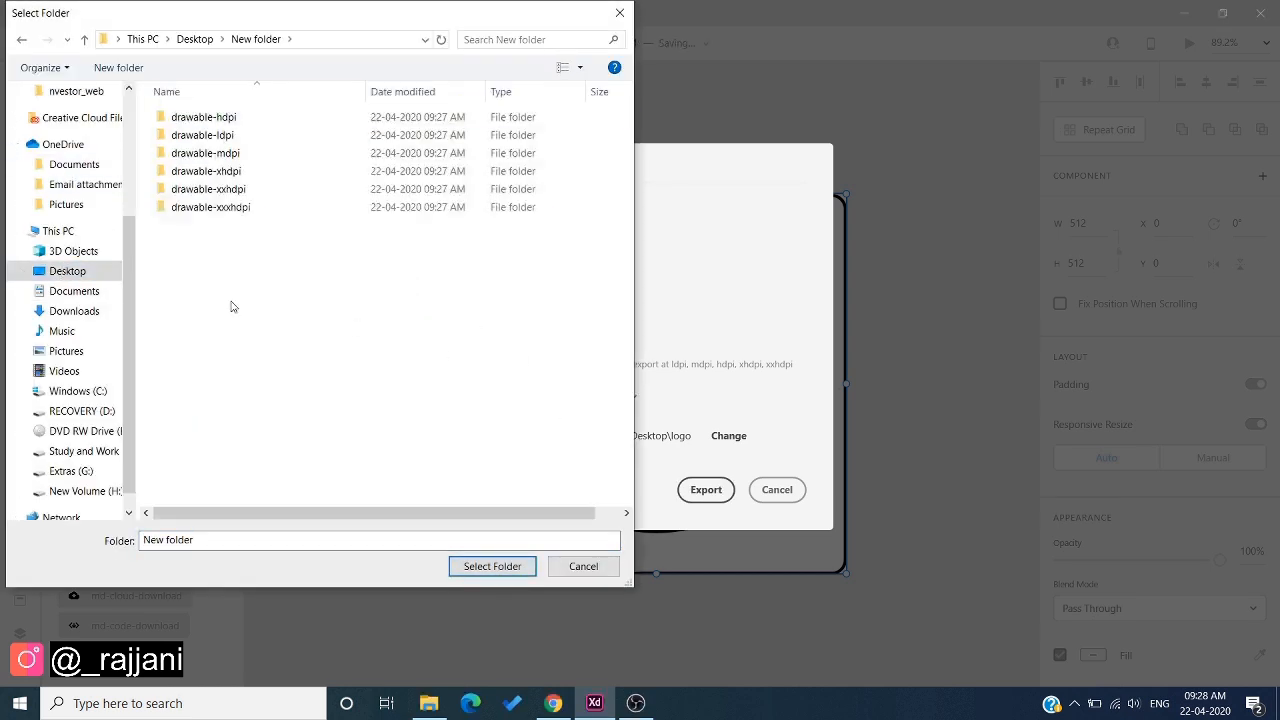
pyautogui.click(474, 567)
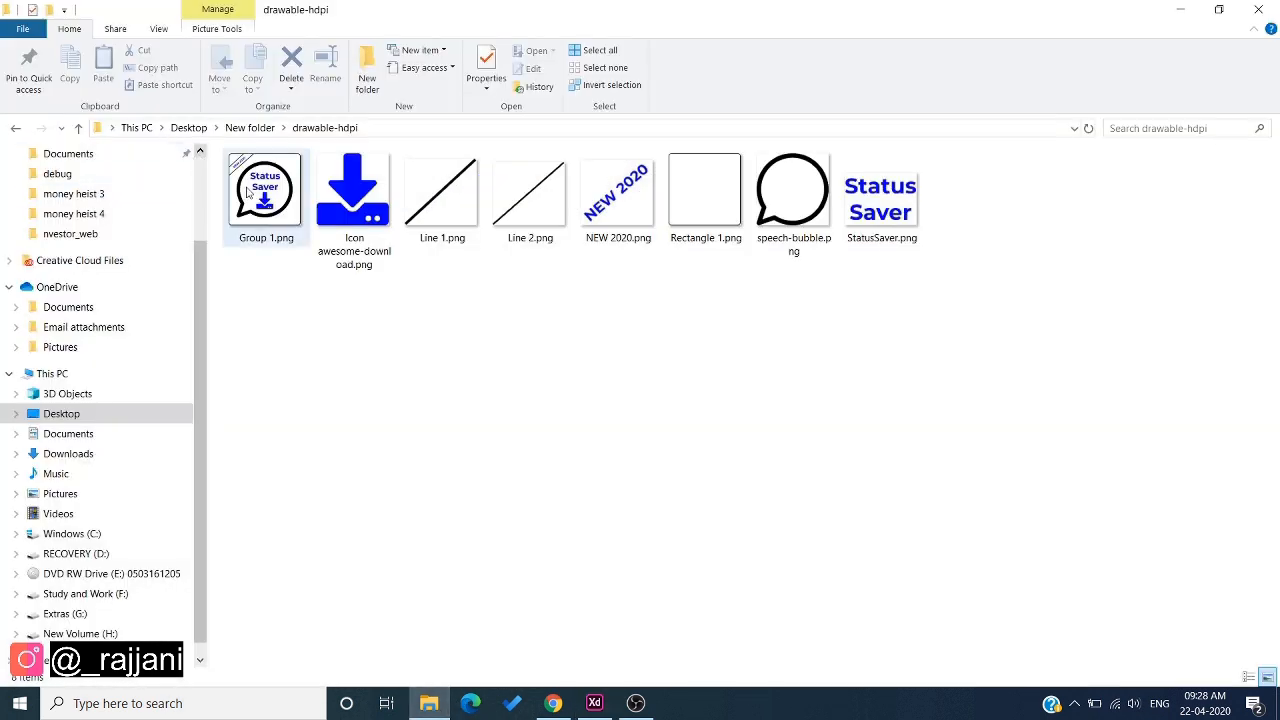
# In File Explorer, open the exported "Group 1.png" from the drawable-hdpi folder to view the finished icon
pyautogui.click(249, 193)
pyautogui.rightClick(258, 190)
pyautogui.click(285, 201)
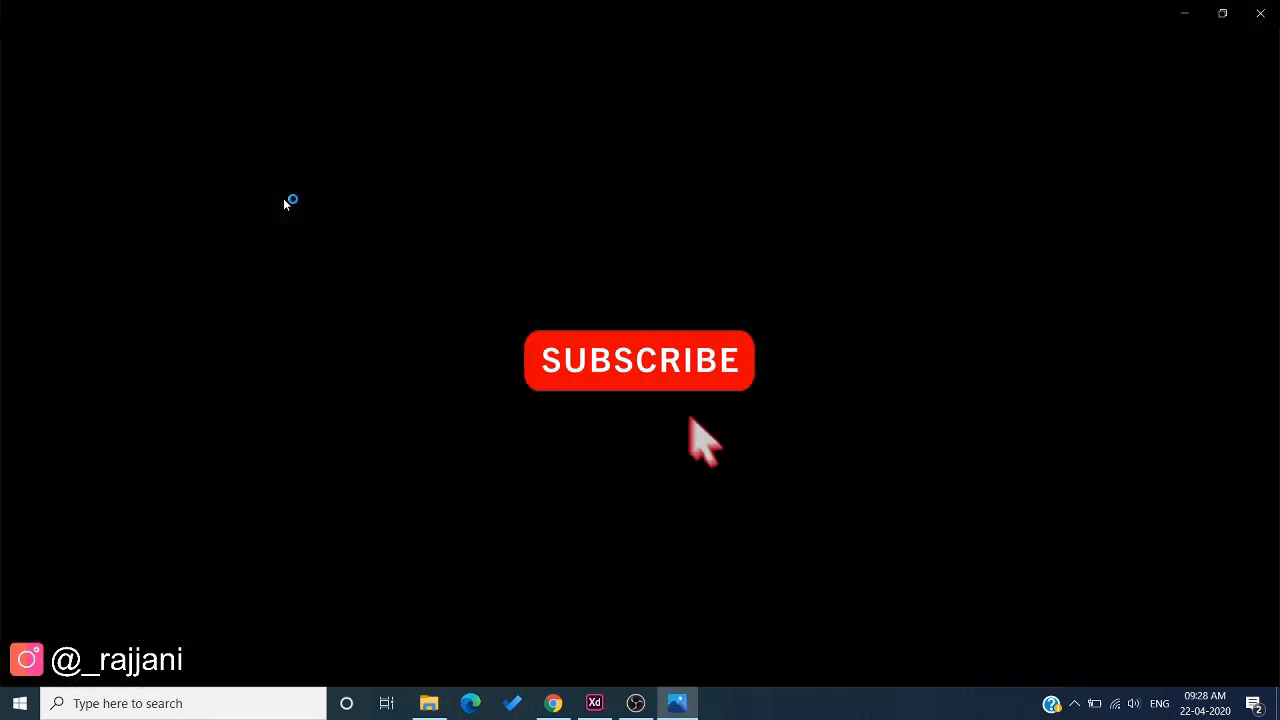